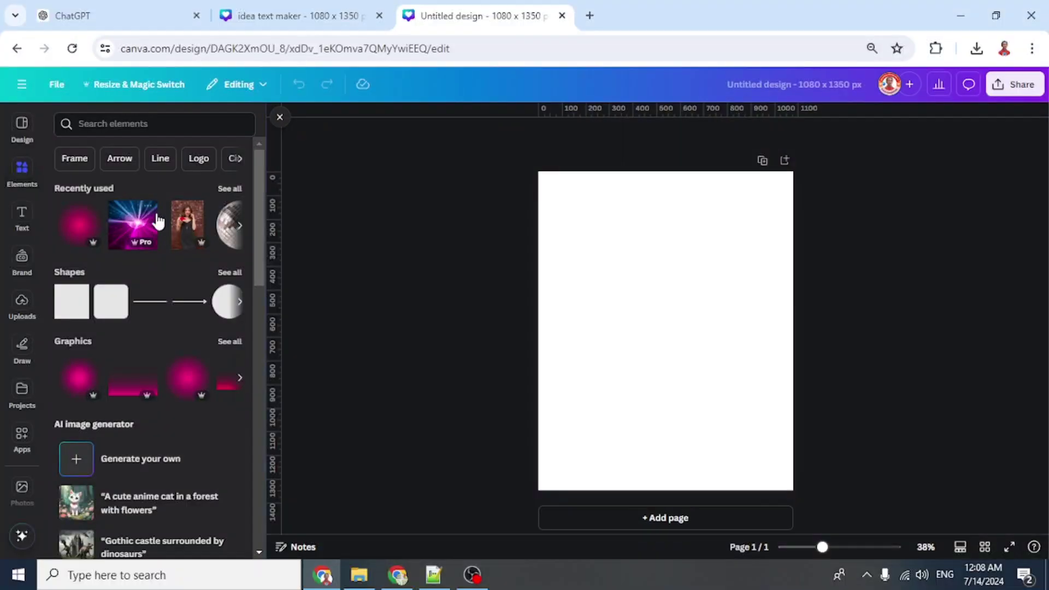
Step: Set the party lights image as the page background
left_click(149, 210)
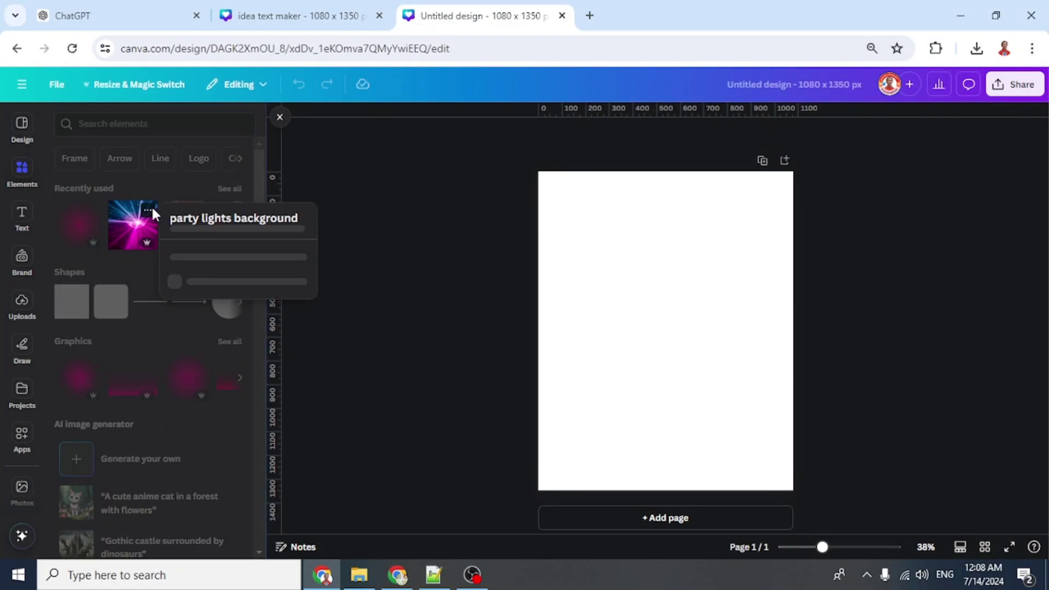
left_click(132, 226)
right_click(662, 306)
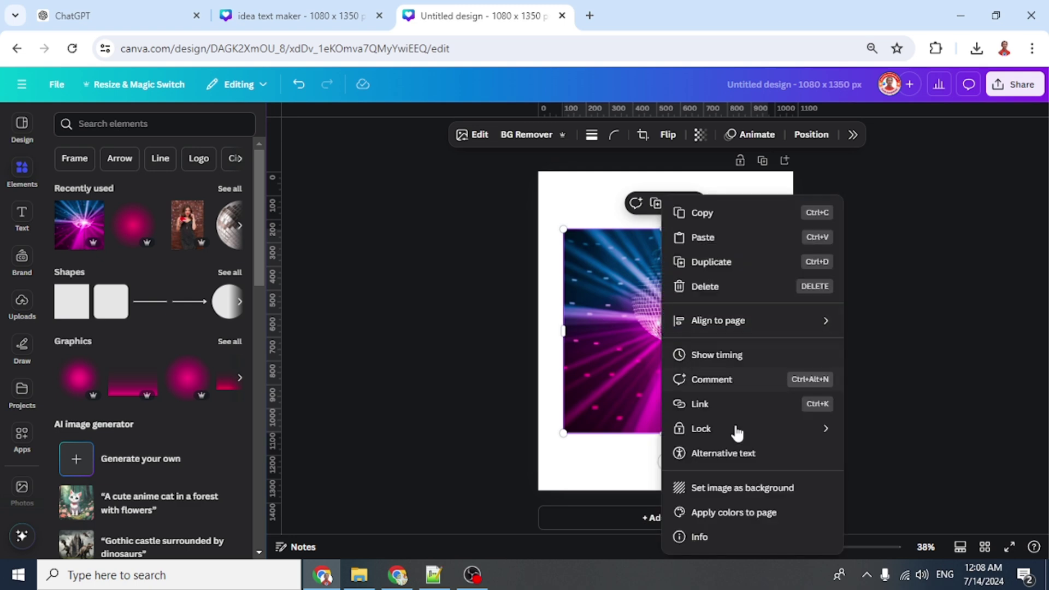
left_click(761, 492)
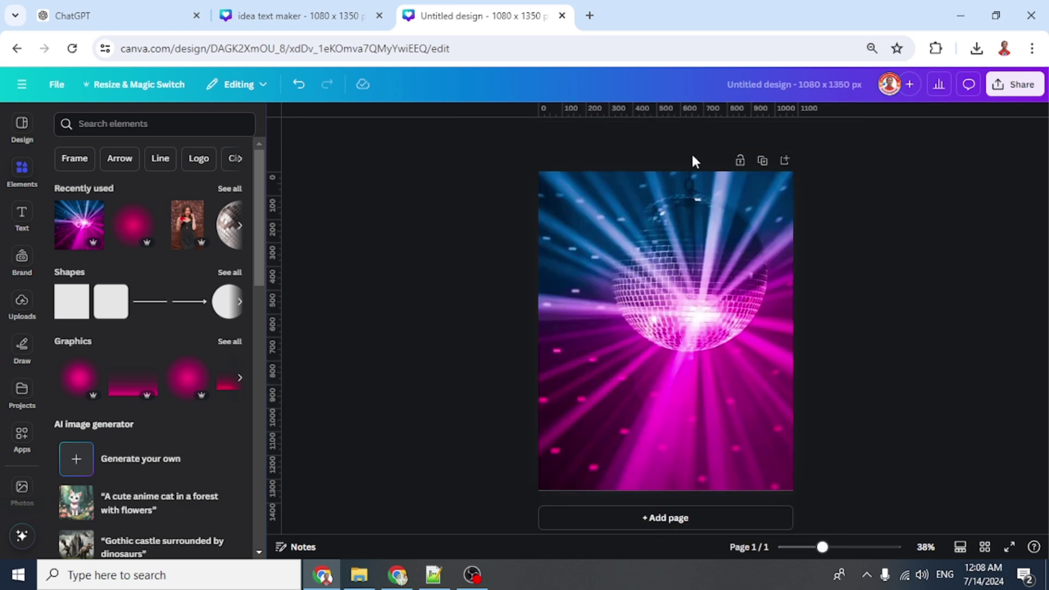
Step: Fade the background to transparency 20 and add the woman at the party photo
left_click(709, 240)
left_click(714, 135)
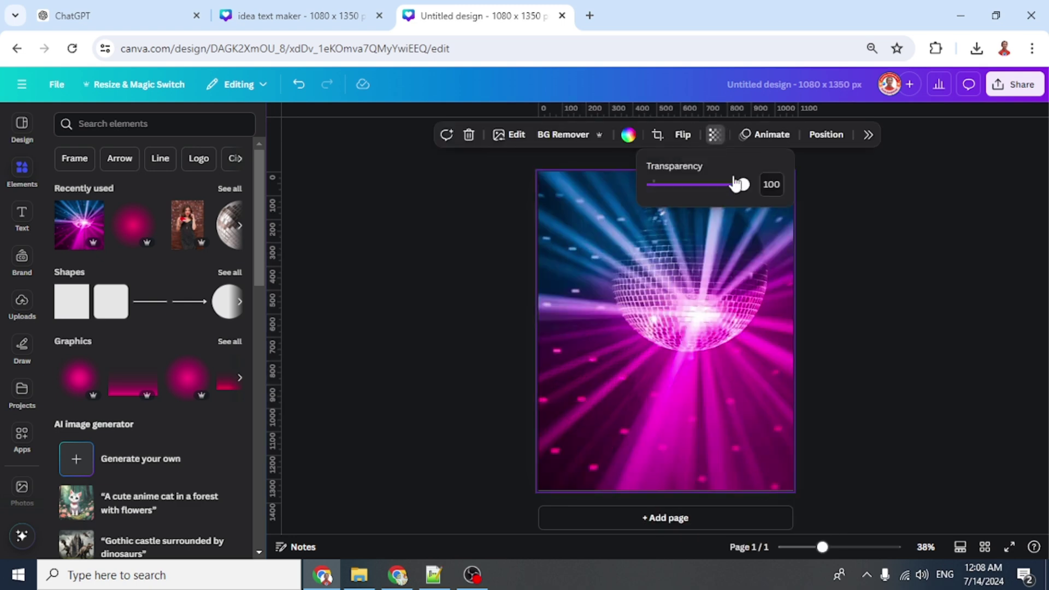
left_click_drag(727, 191, 672, 194)
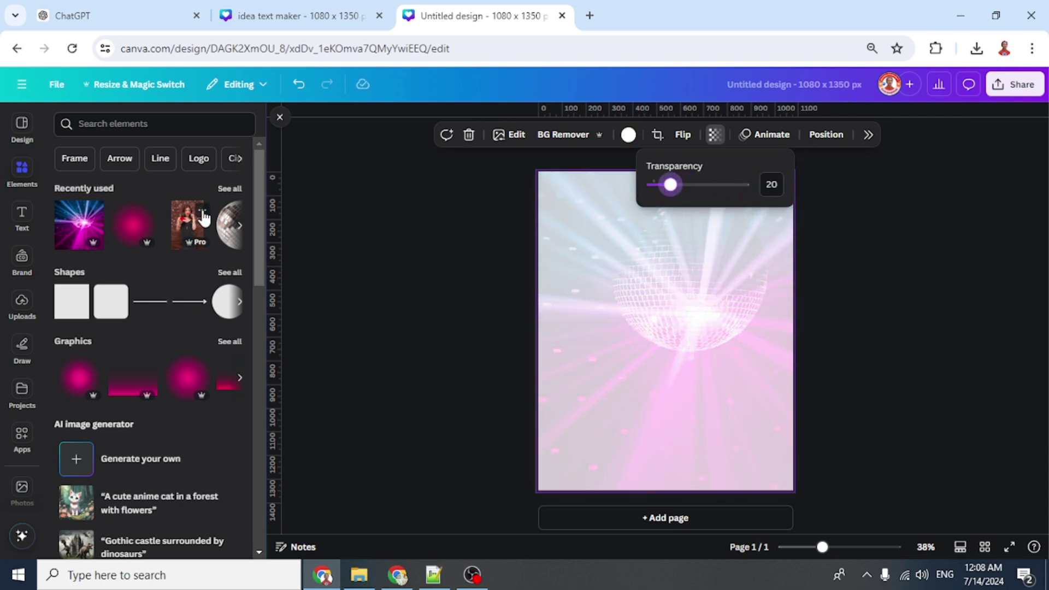
left_click(202, 211)
left_click(188, 233)
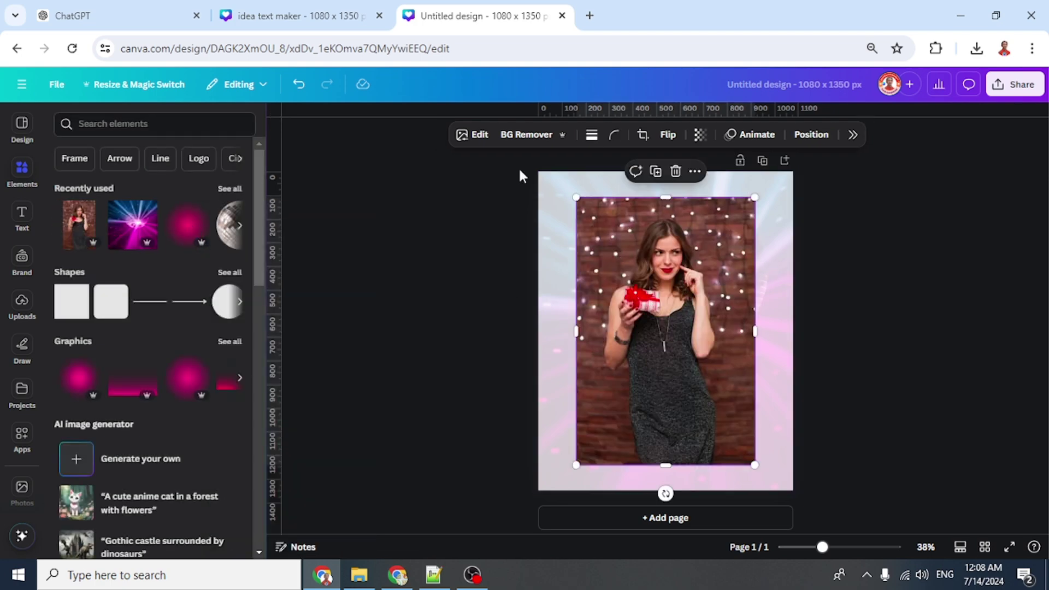
Step: Remove the brick background behind the woman and find the Easy Reflections app by searching 'reflec'
left_click(517, 135)
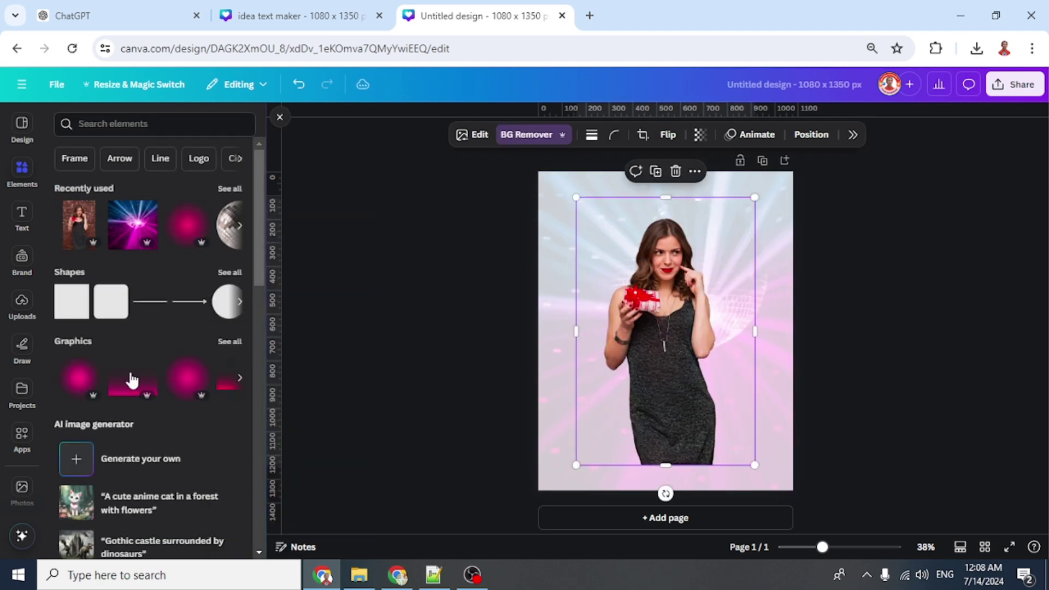
left_click(24, 439)
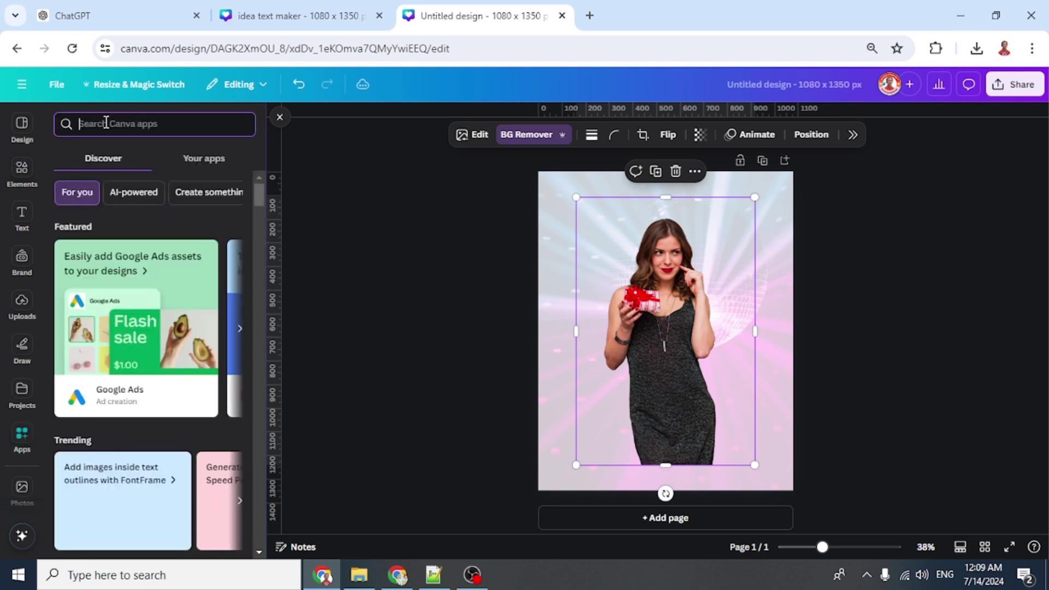
left_click(106, 123)
type("reflec")
left_click(110, 172)
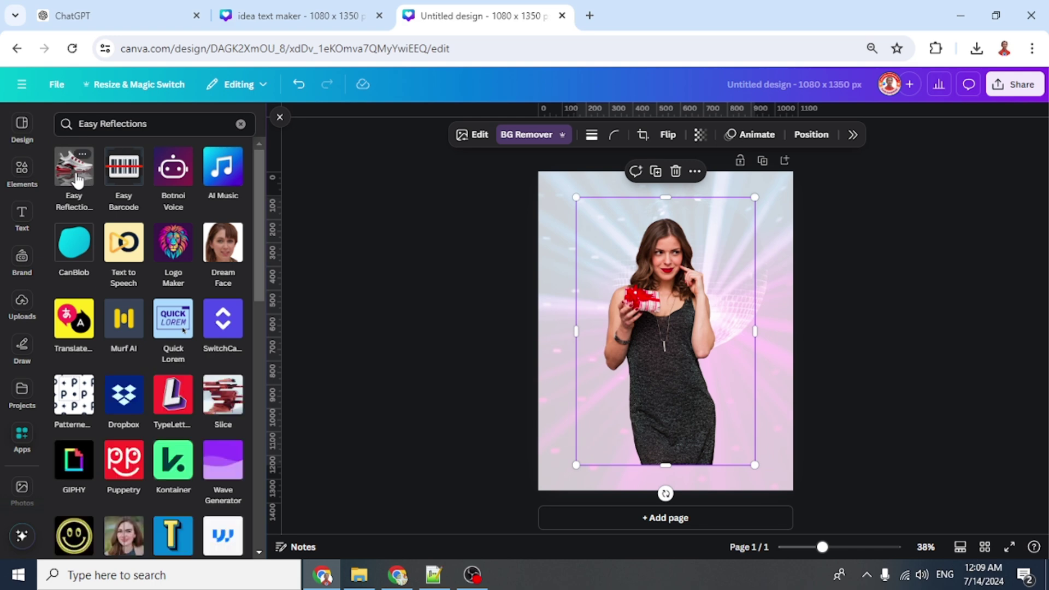
left_click(75, 172)
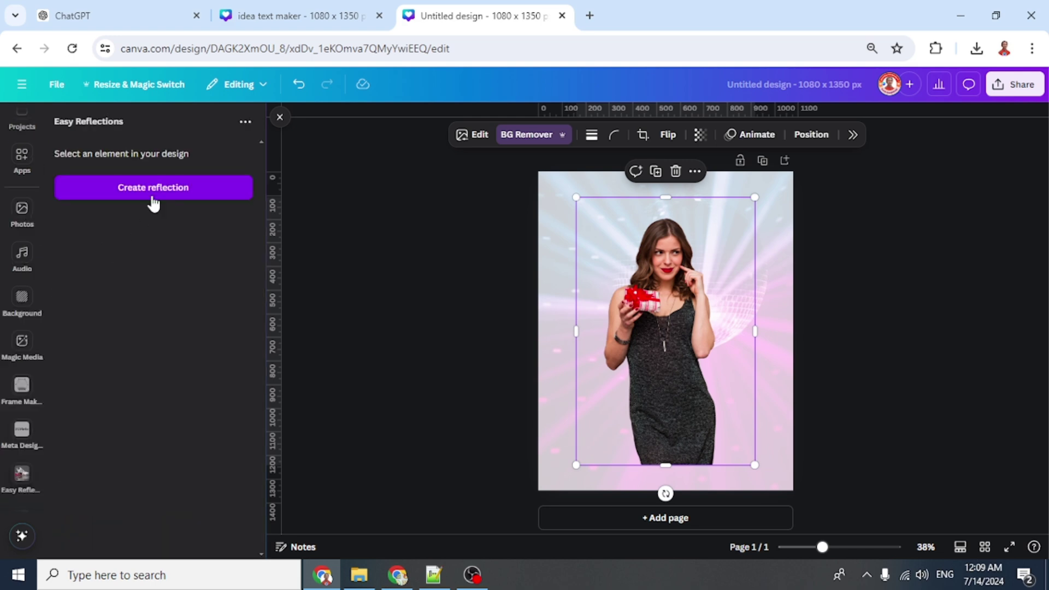
Step: Create an Above reflection with offset 100 and opacity 100 and add it to the design
left_click(151, 190)
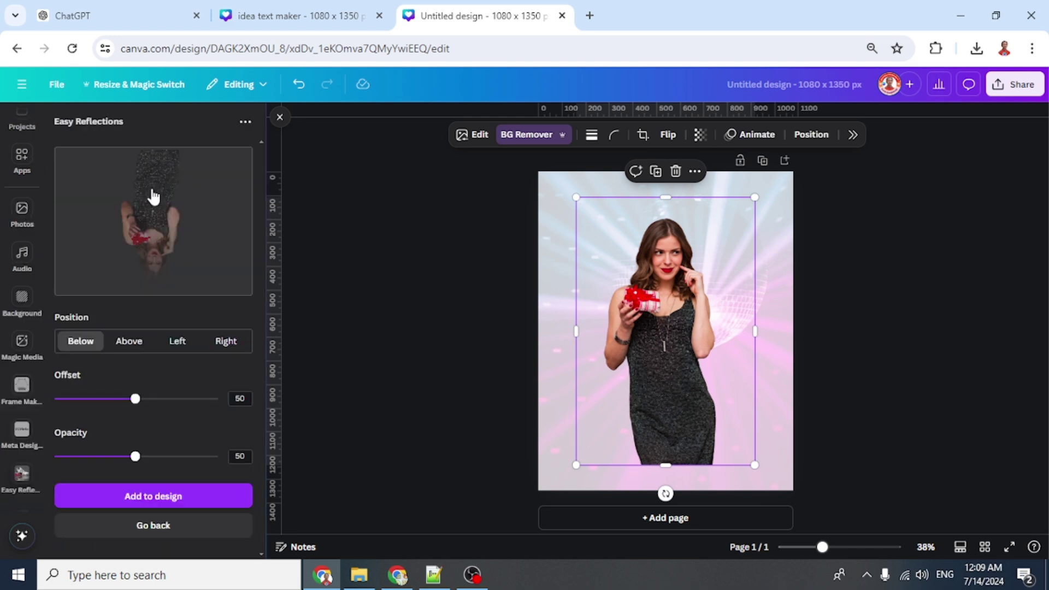
left_click(136, 345)
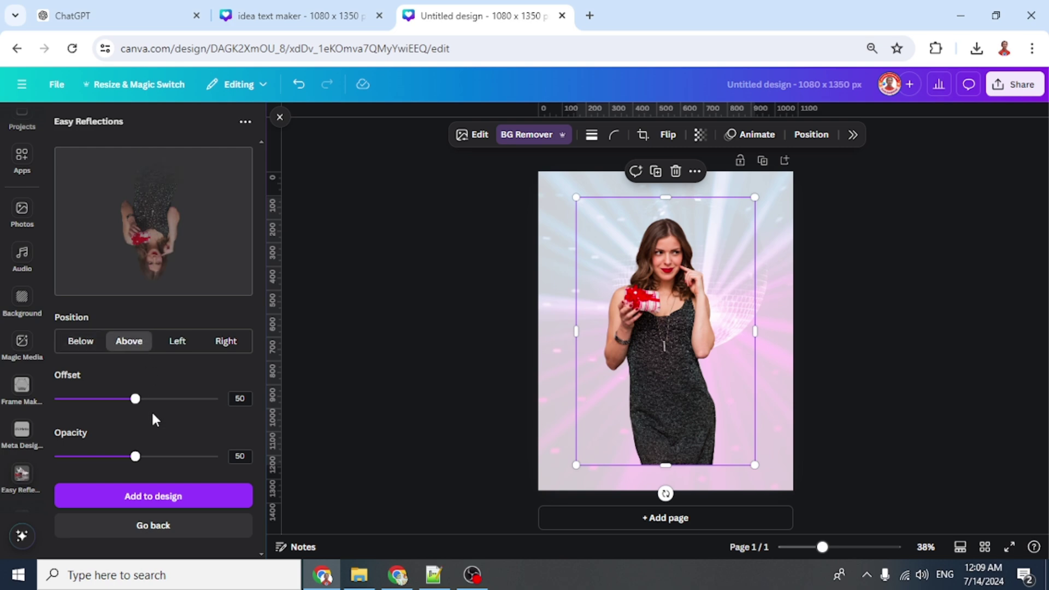
left_click_drag(135, 404, 262, 410)
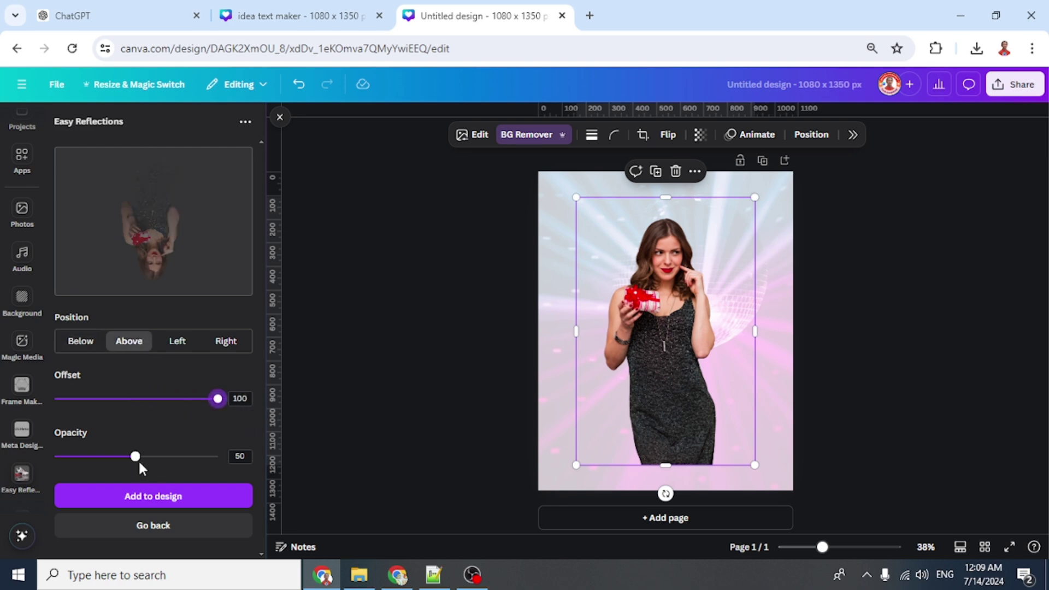
left_click_drag(139, 459, 248, 458)
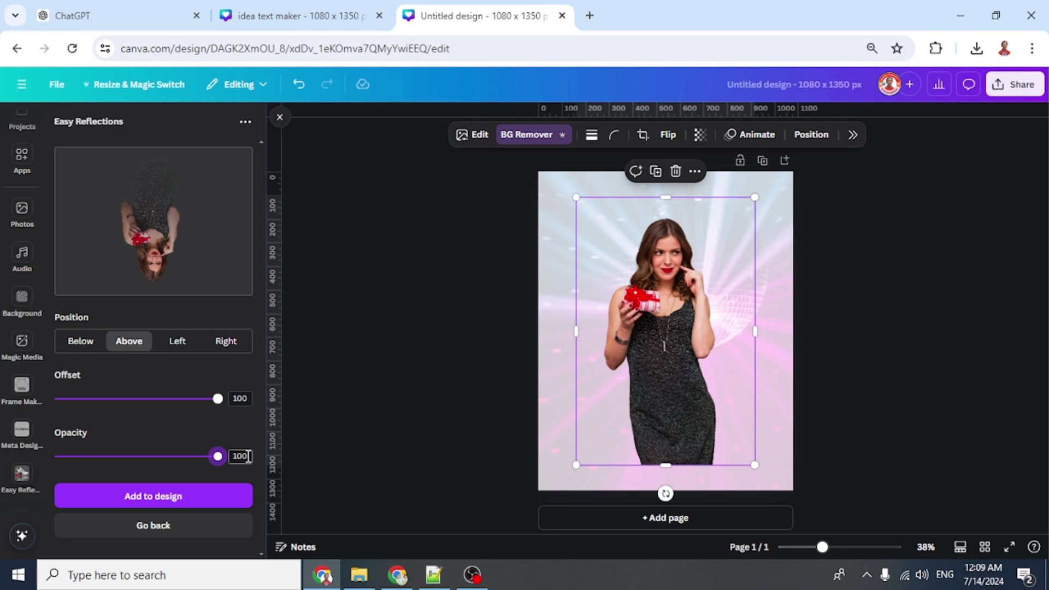
left_click(202, 500)
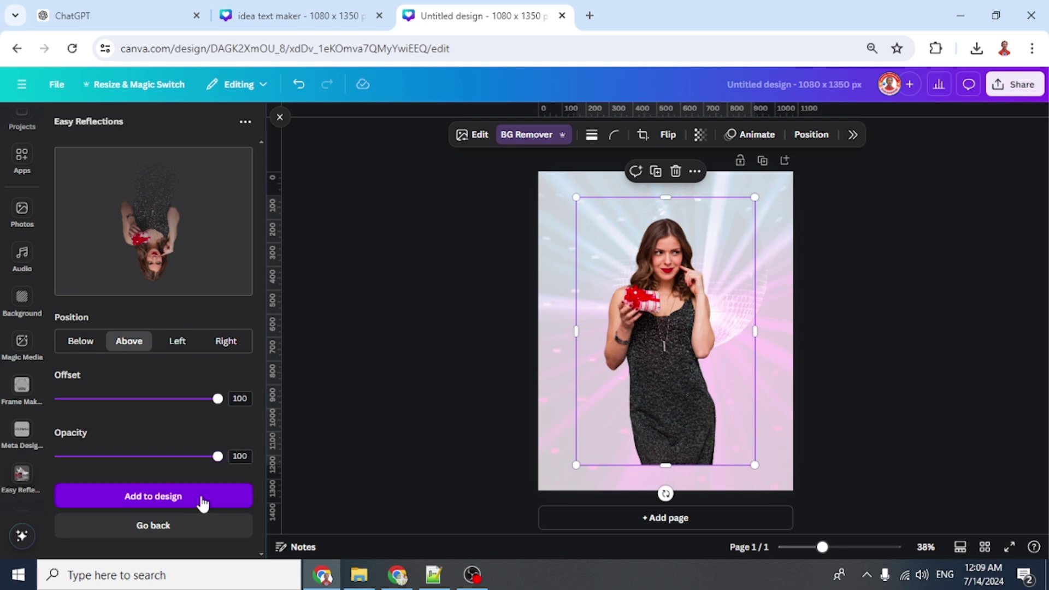
Step: Delete the original photo, flip the reflection vertically, then enlarge it and move it down
left_click(675, 173)
left_click(610, 323)
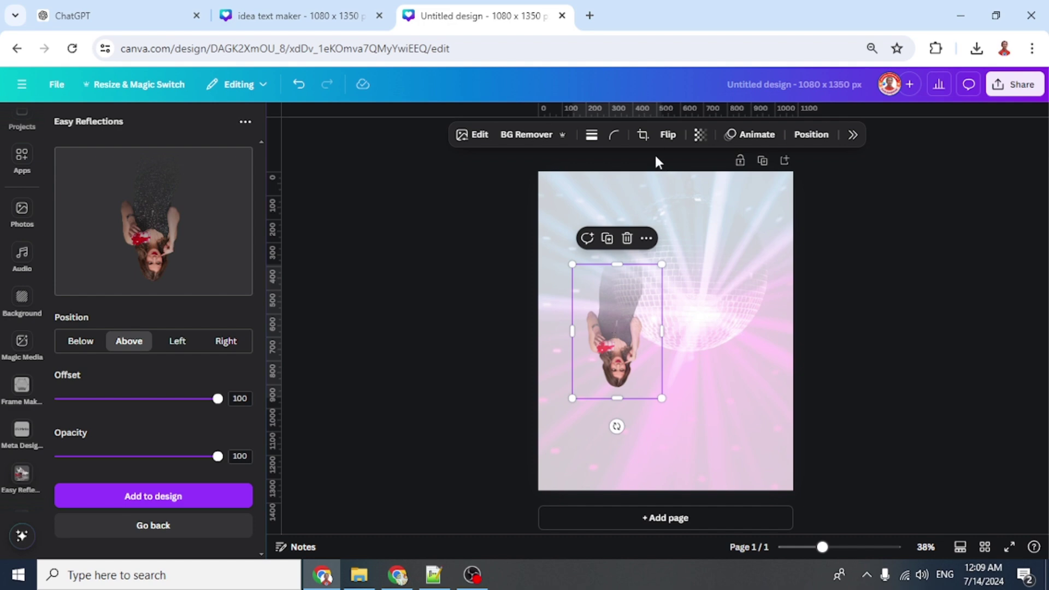
left_click(667, 135)
left_click(674, 191)
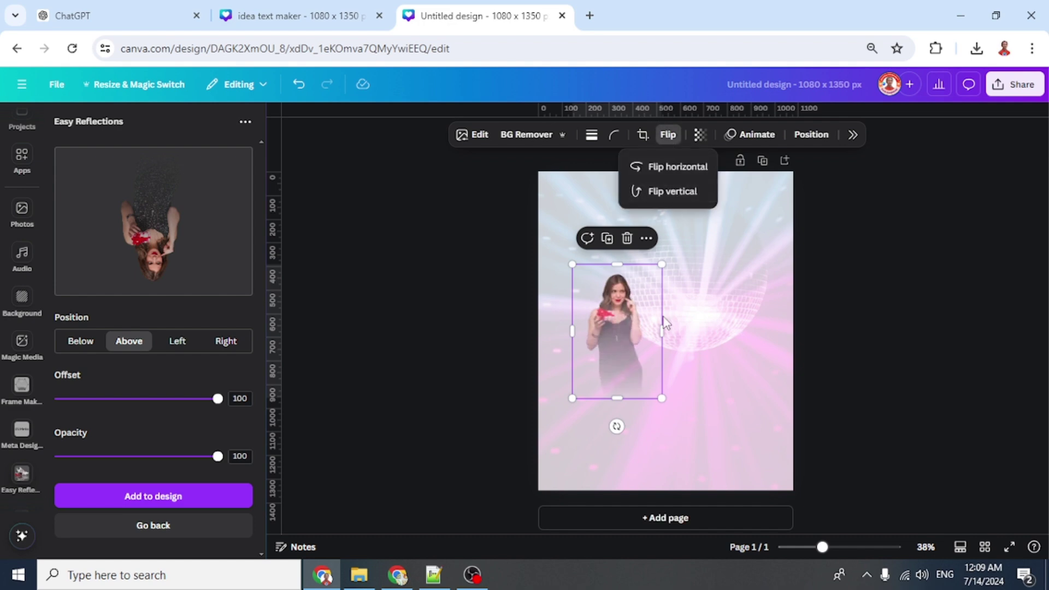
left_click_drag(662, 266, 814, 144)
left_click_drag(704, 241, 694, 328)
Step: Set the background color to black and enlarge the woman photo to fill the page
left_click(768, 185)
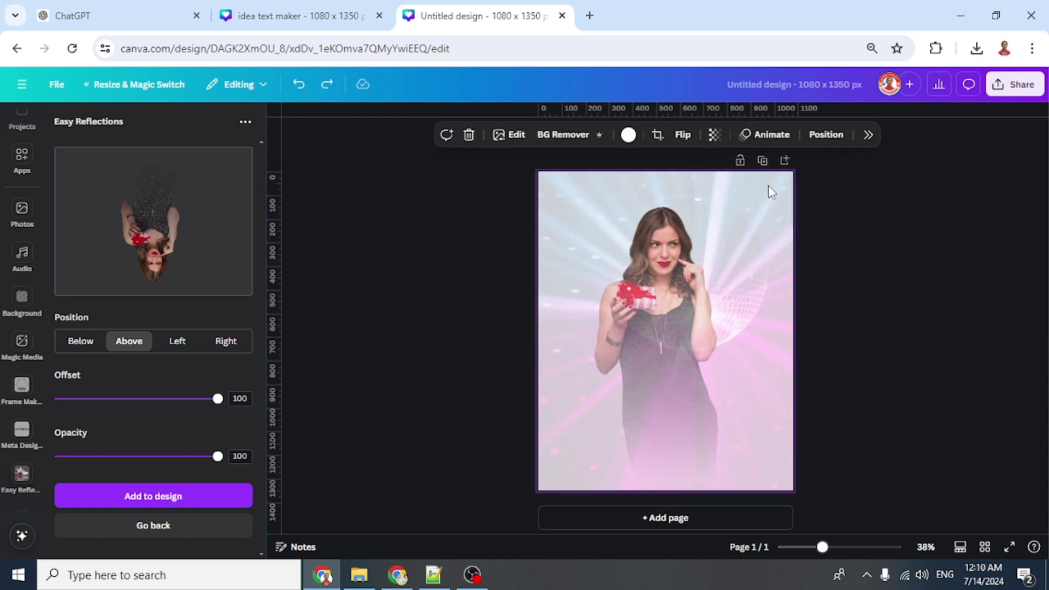
left_click(628, 135)
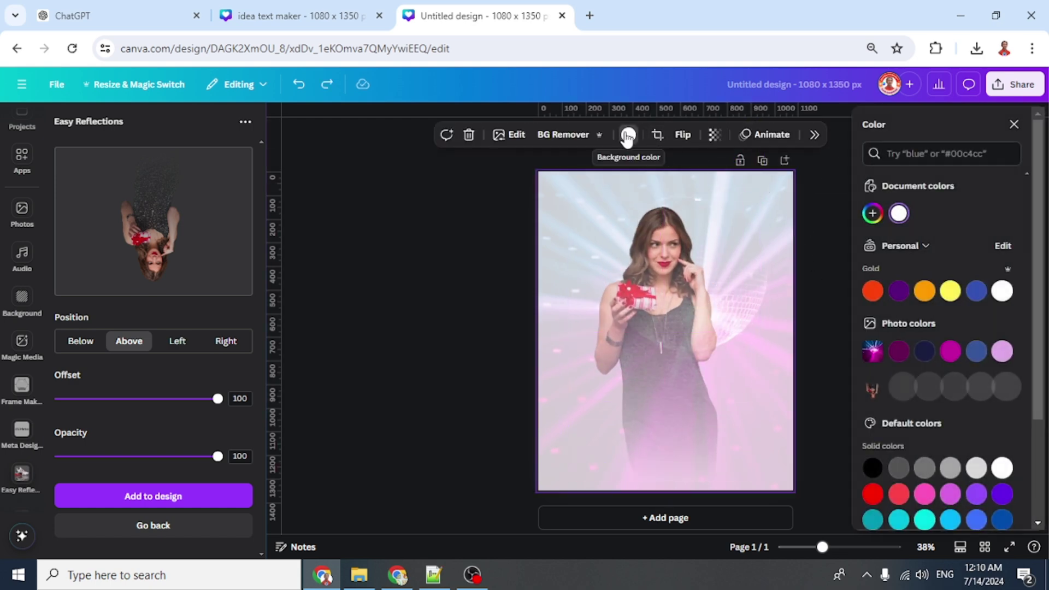
left_click(873, 470)
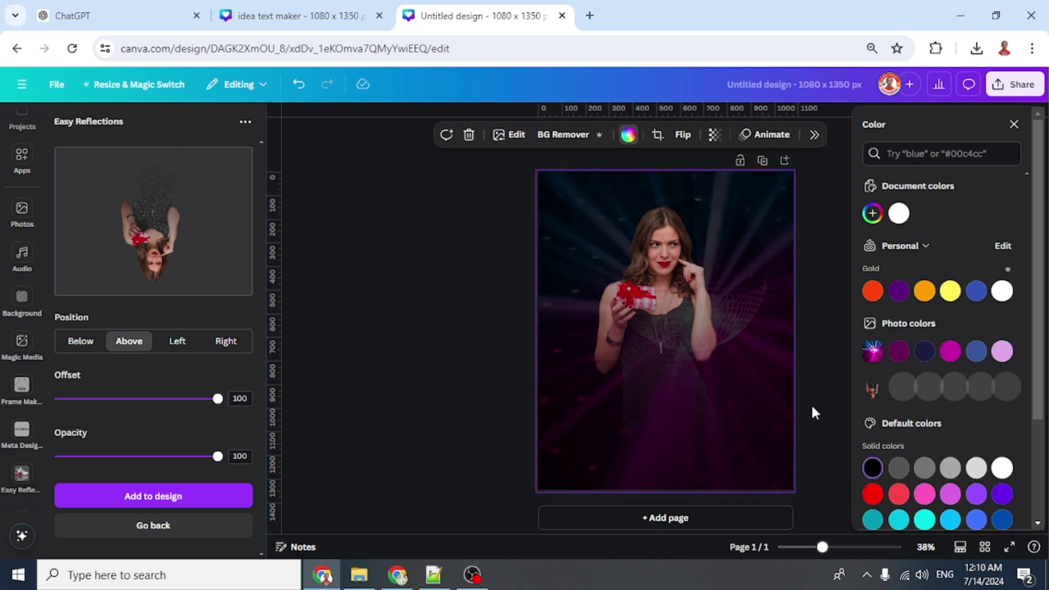
left_click_drag(798, 494, 824, 542)
left_click_drag(716, 424, 690, 389)
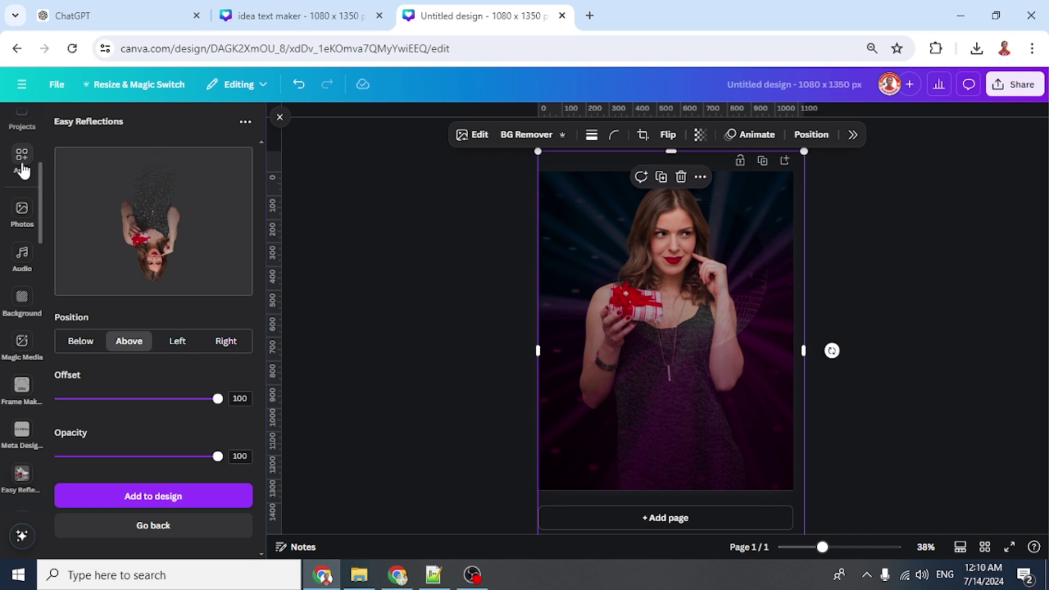
Step: Find the Text Maker app by searching 'text' and replace its sample text with 'Party'
left_click(22, 158)
left_click(66, 121)
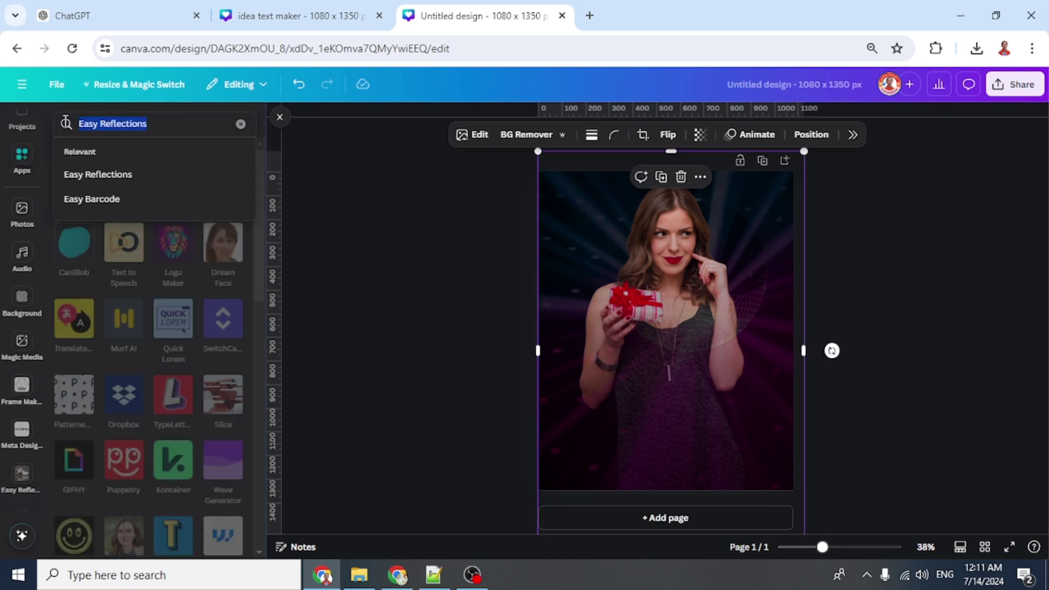
type("text")
left_click(116, 274)
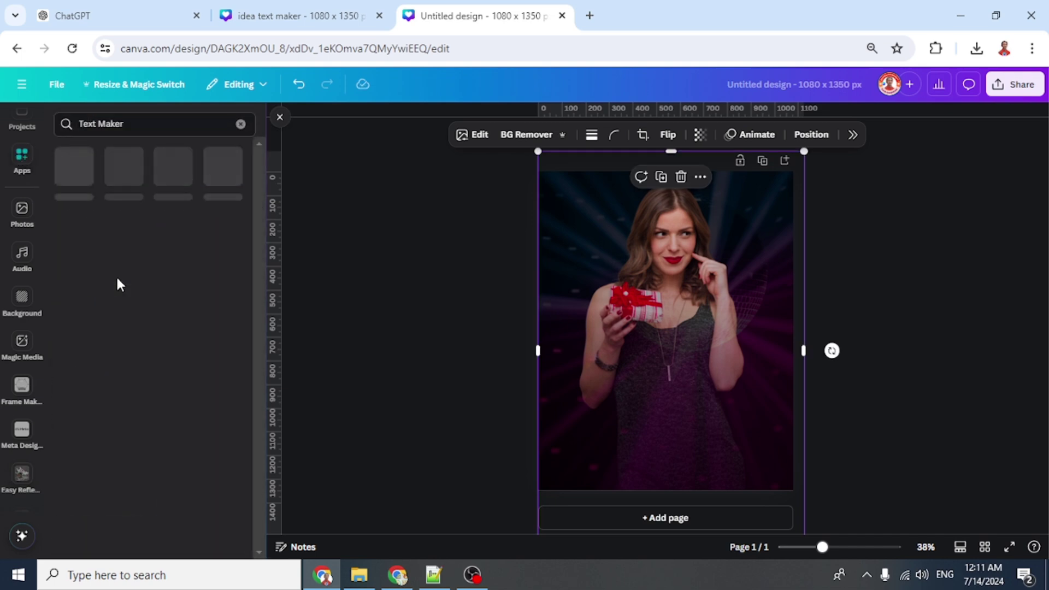
left_click(70, 166)
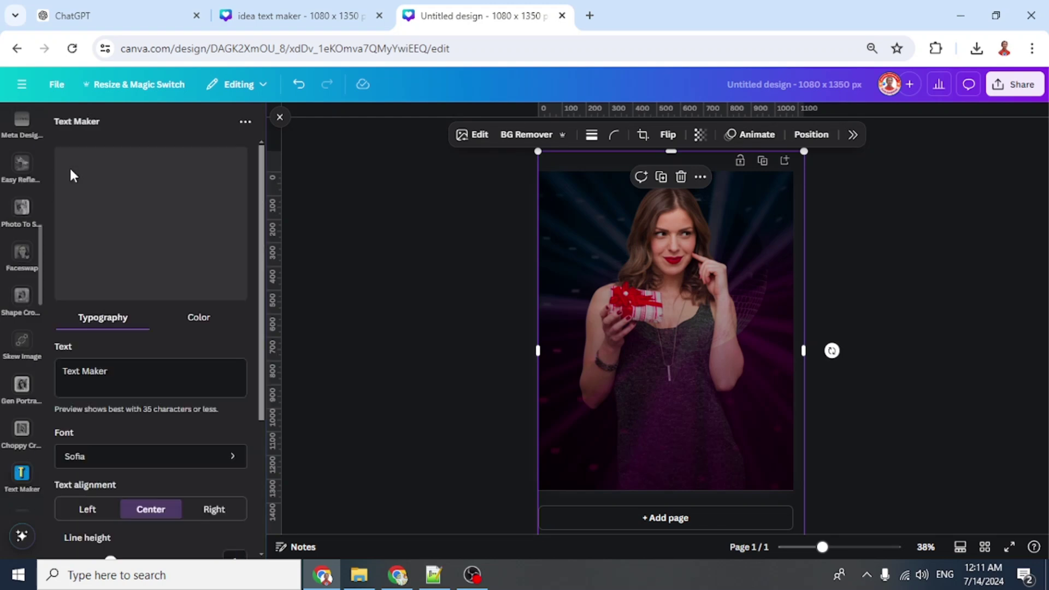
left_click(108, 377)
double_click(94, 371)
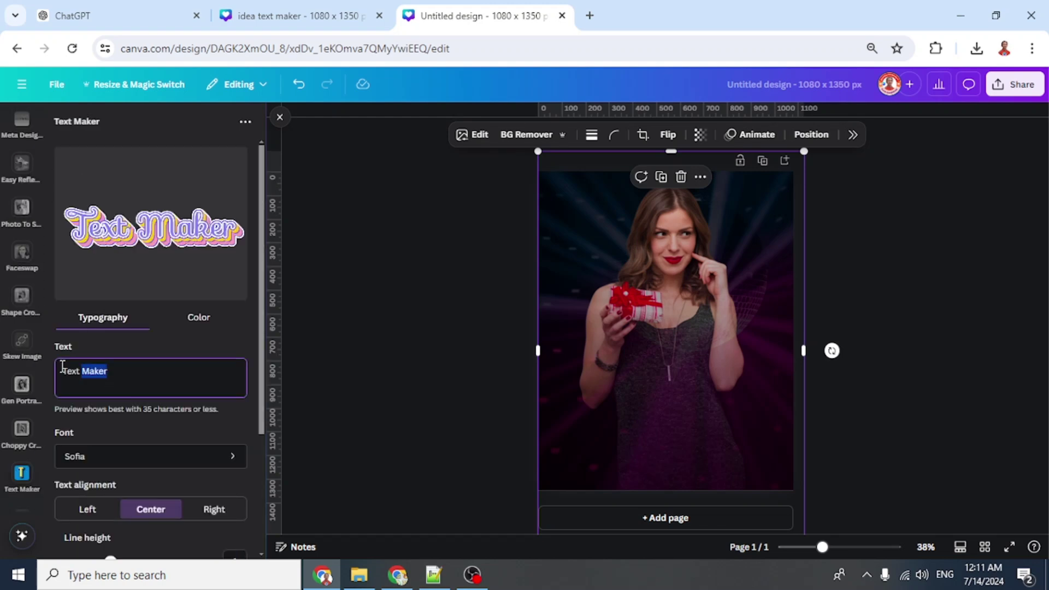
left_click(62, 371, "shift")
type("Party")
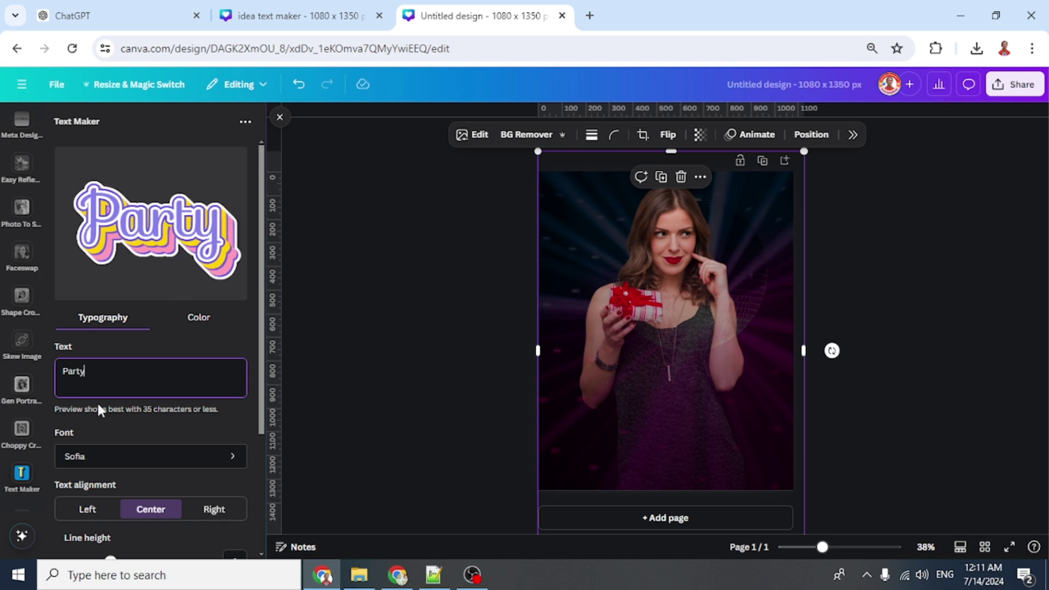
Step: Apply the Neon GLOW effect to 'Party' and add it to the poster
scroll(111, 407, "down", 3)
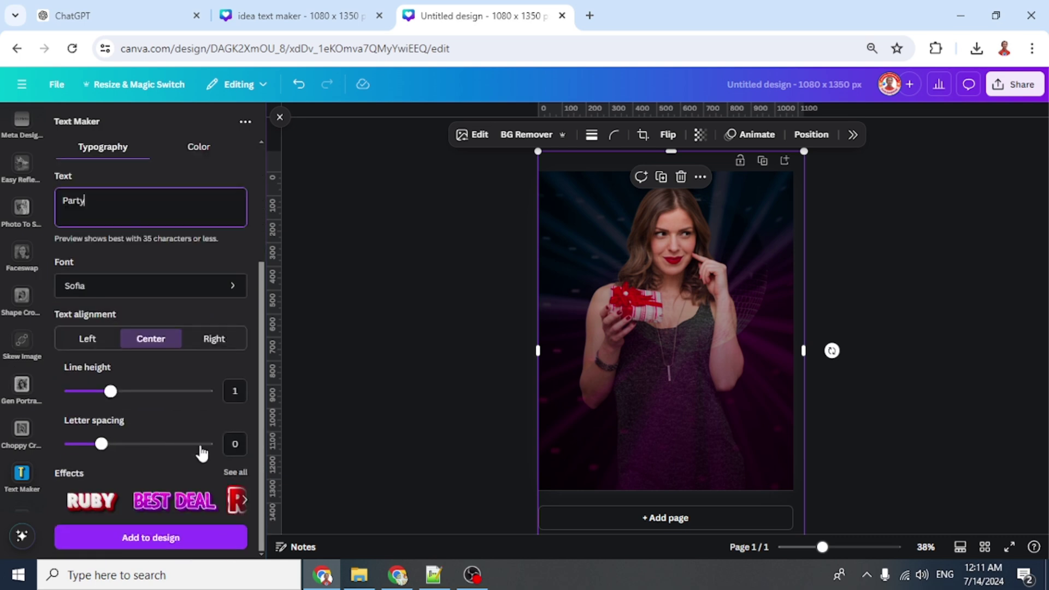
left_click(235, 473)
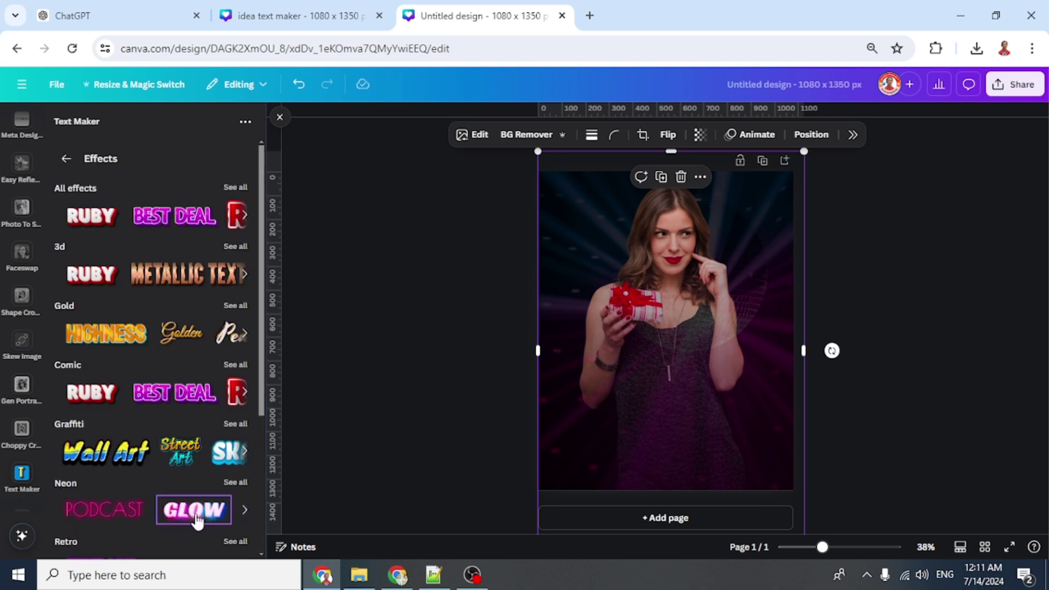
left_click(196, 522)
left_click(207, 325)
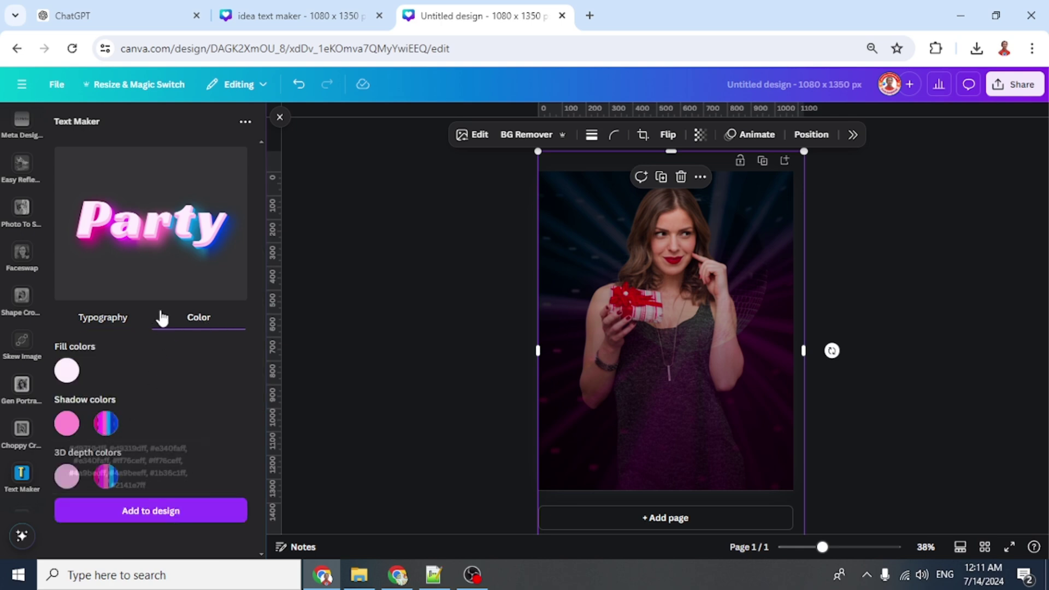
left_click(165, 523)
Step: Enlarge the Party text across the poster width and move it to the bottom
left_click_drag(616, 356, 497, 491)
left_click_drag(636, 382, 695, 431)
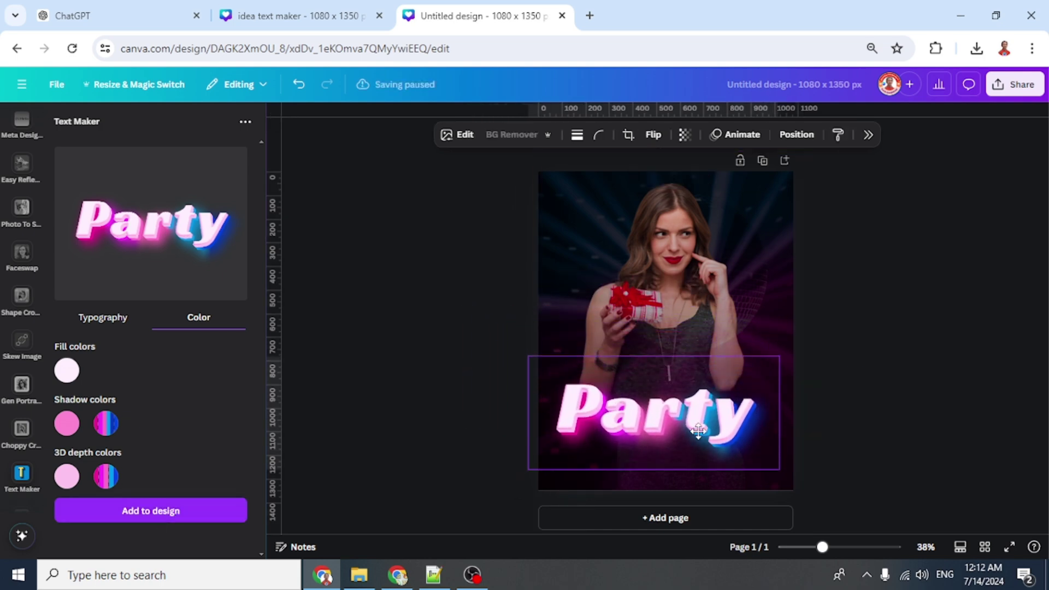
left_click_drag(775, 357, 803, 346)
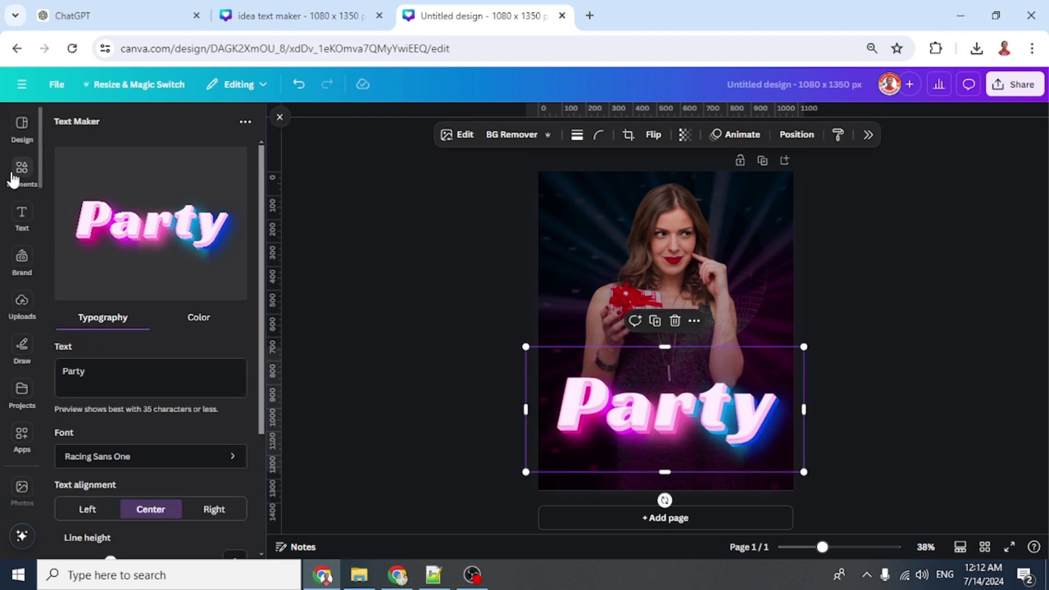
left_click(13, 179)
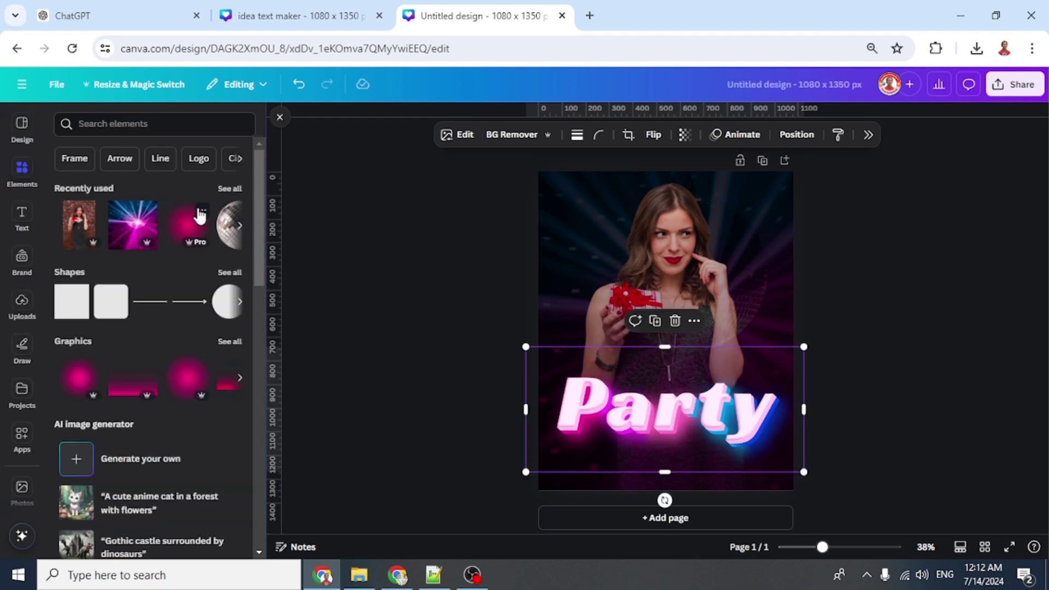
Step: Add the Pink Dot Light, move it to the upper right and enlarge it to about 1,267 px
left_click(201, 212)
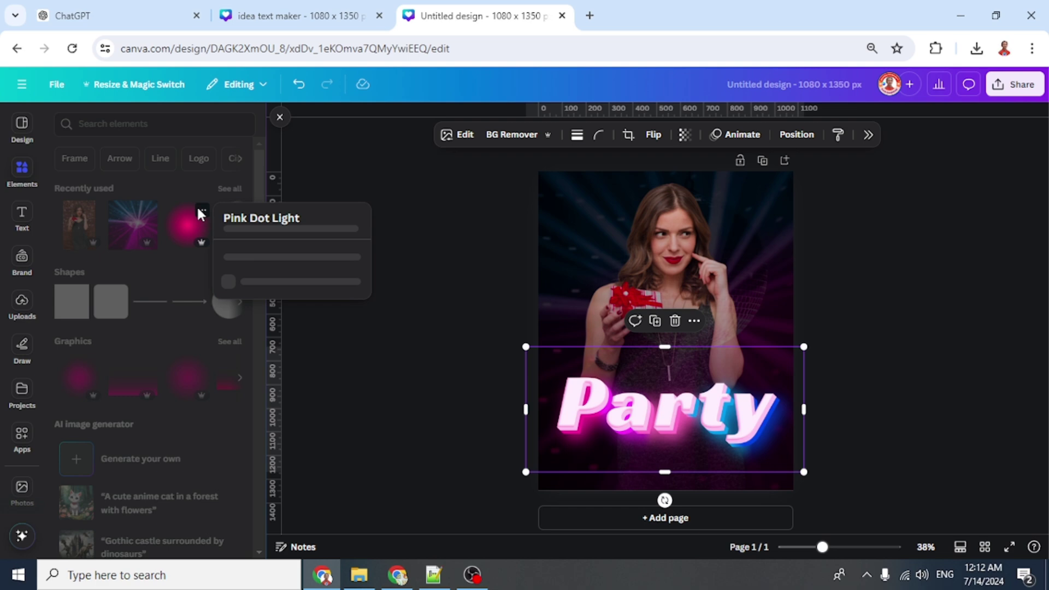
left_click(181, 235)
left_click(180, 235)
left_click_drag(644, 352, 743, 279)
left_click_drag(860, 366, 946, 478)
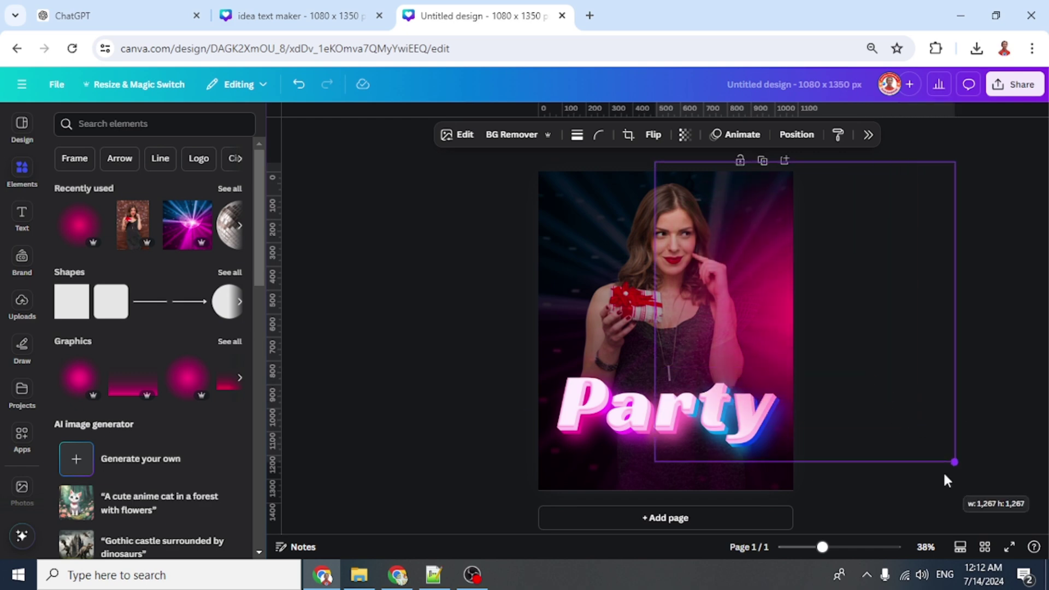
left_click(229, 188)
Step: Add the blue lens flare and enlarge it over the top left of the poster
left_click(112, 158)
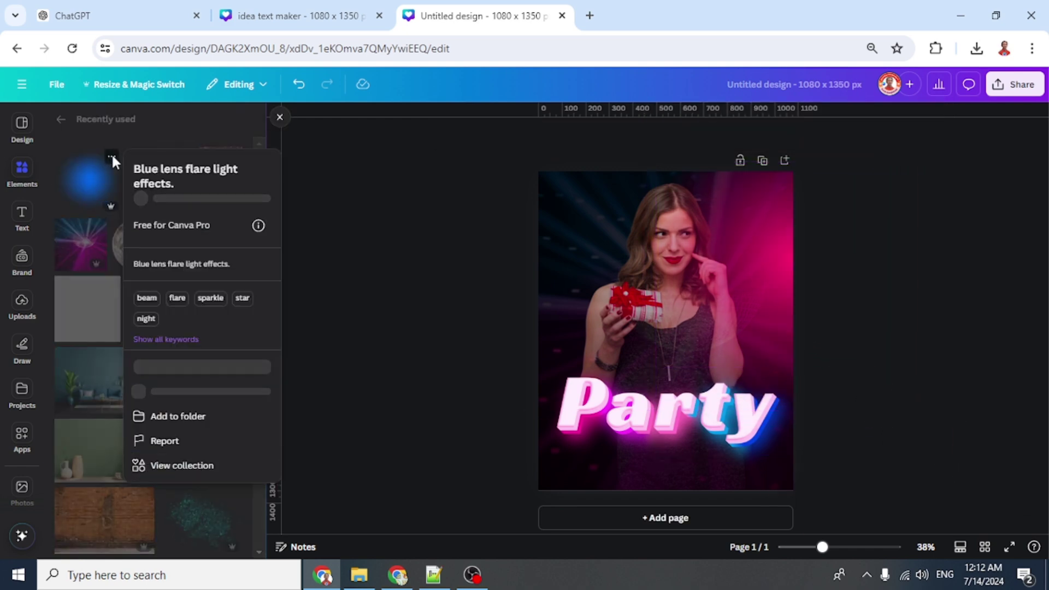
left_click(90, 185)
left_click(90, 185)
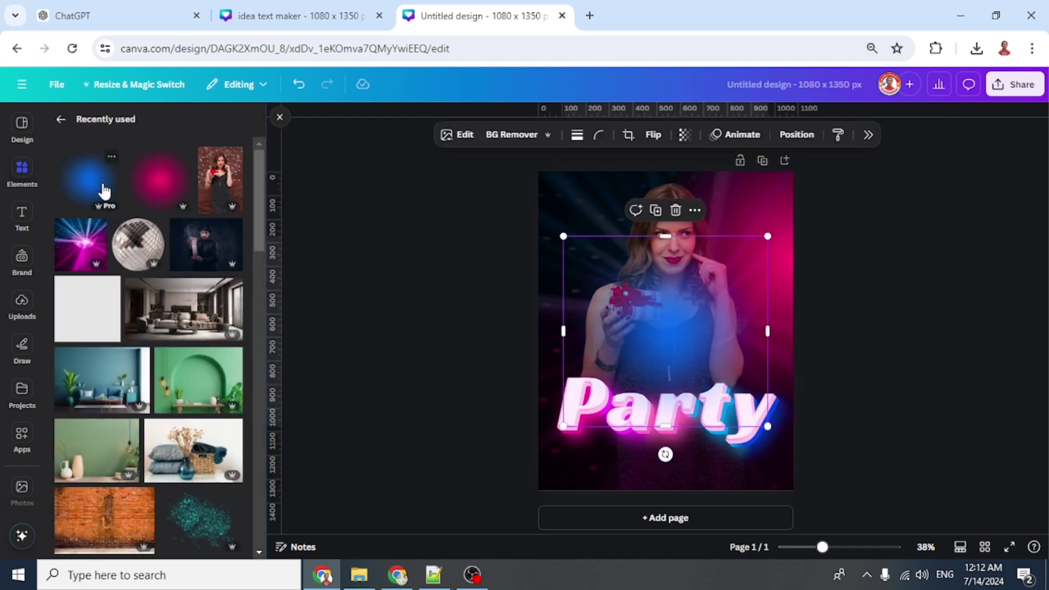
left_click_drag(637, 333, 567, 241)
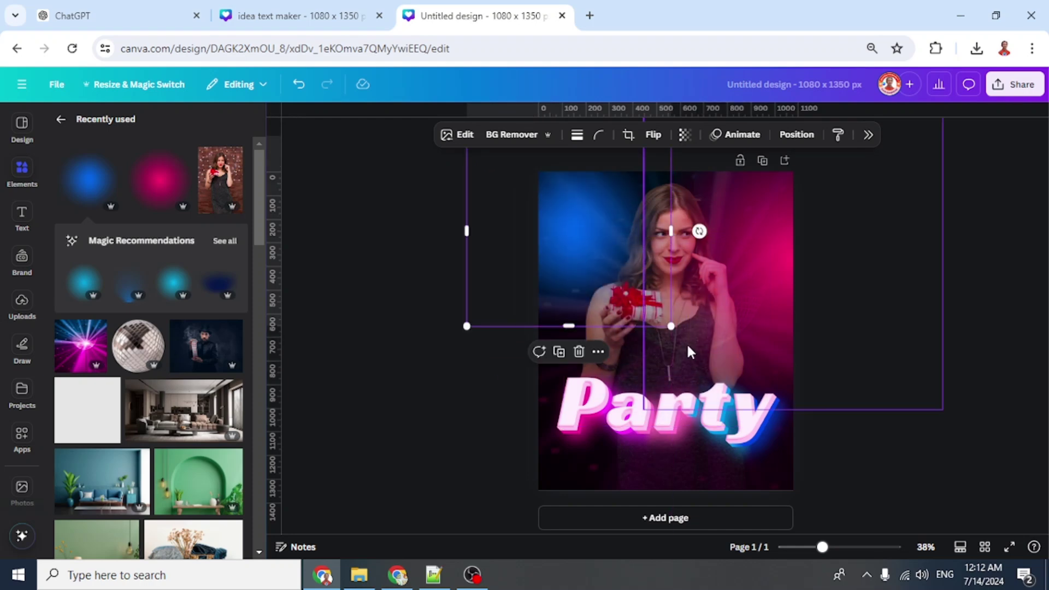
left_click_drag(671, 327, 586, 320)
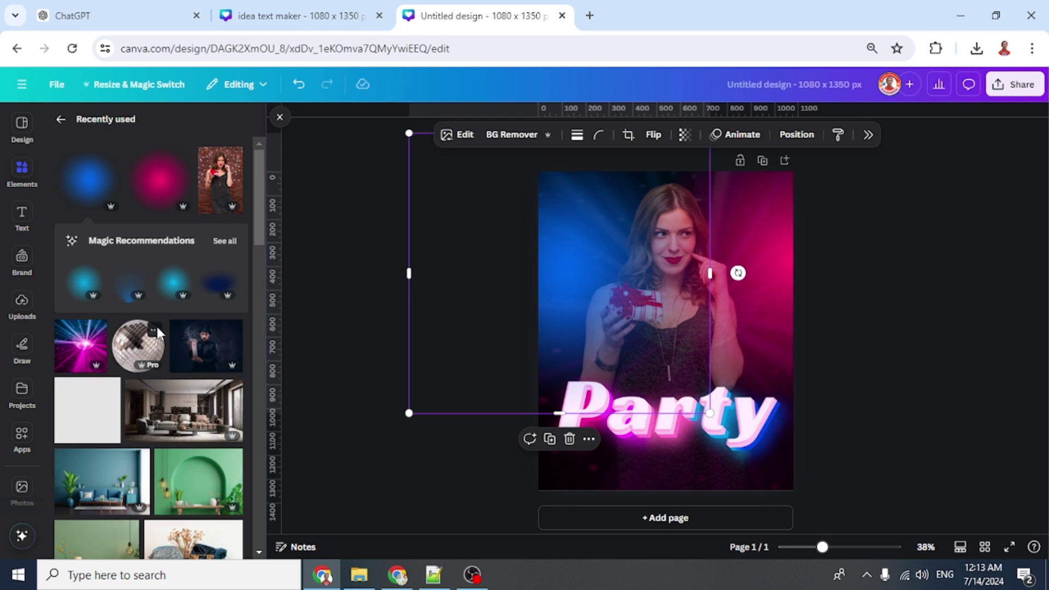
Step: Add the disco ball at transparency 38, shrunk and placed left of the woman
left_click(157, 327)
left_click(137, 361)
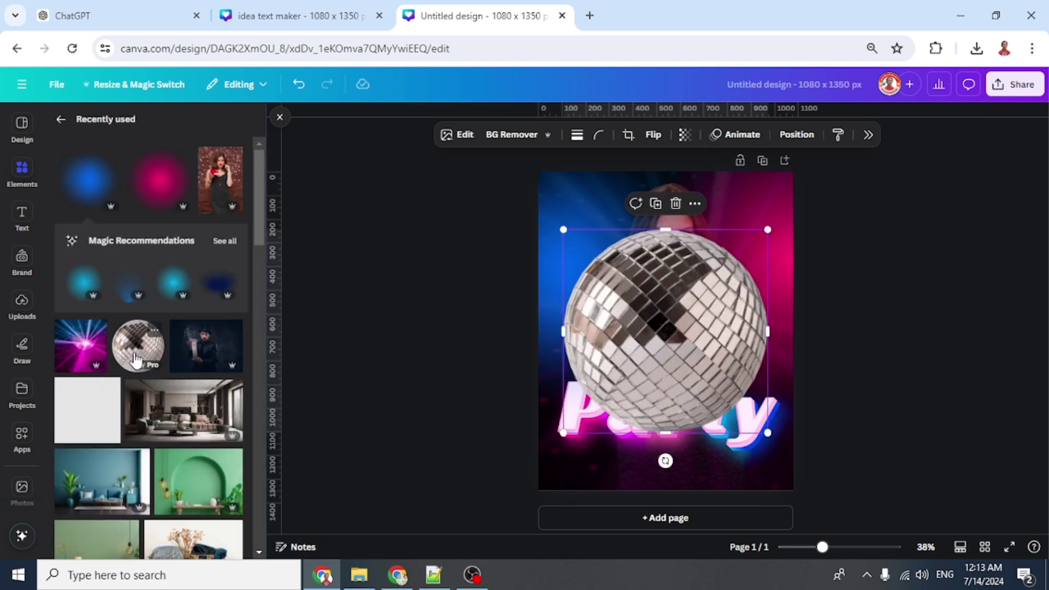
left_click(684, 135)
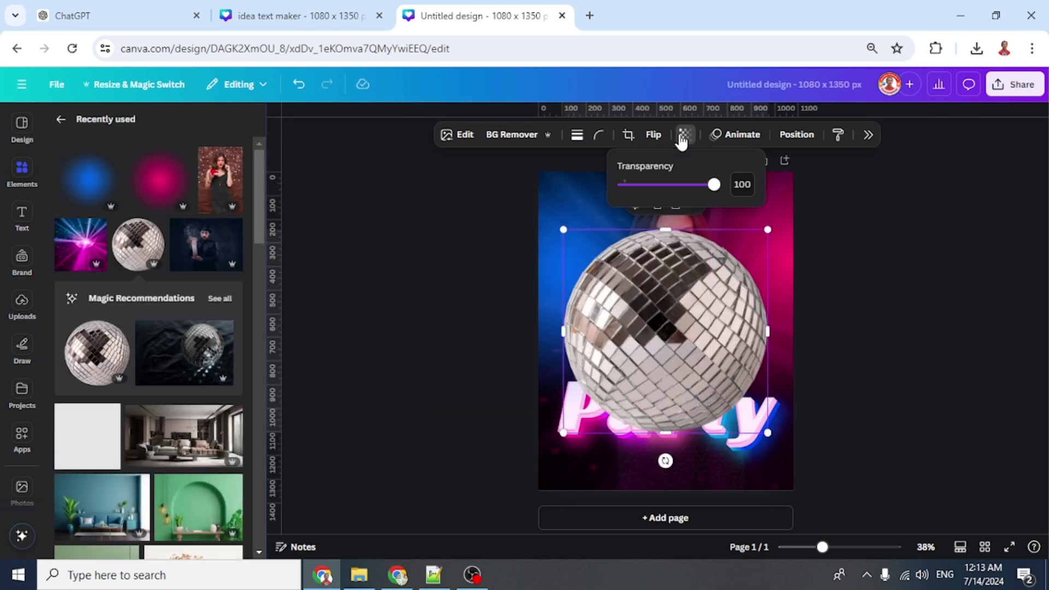
left_click(662, 186)
left_click_drag(661, 188, 658, 188)
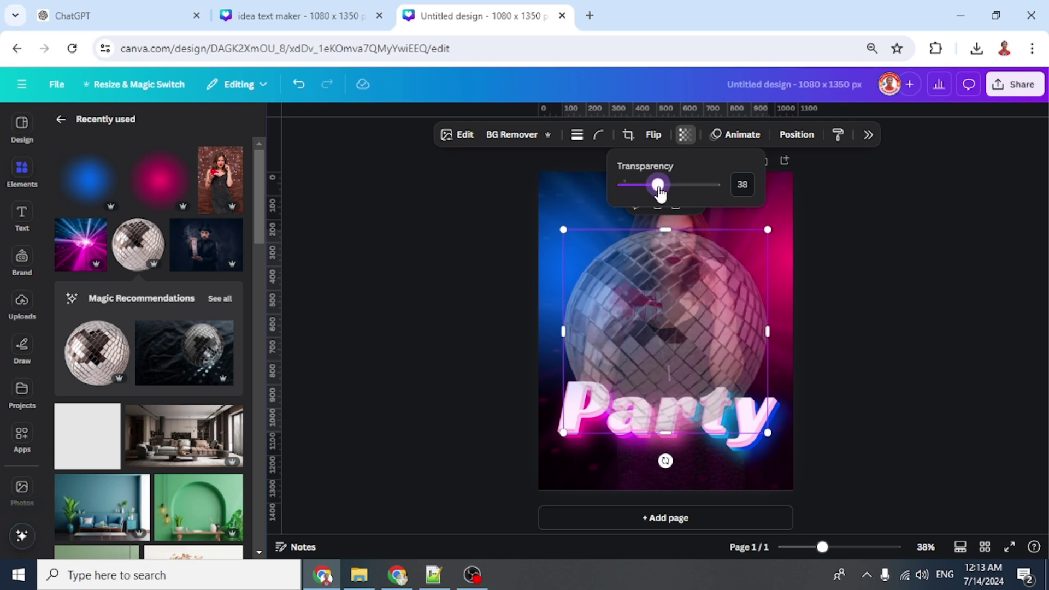
left_click_drag(767, 229, 613, 254)
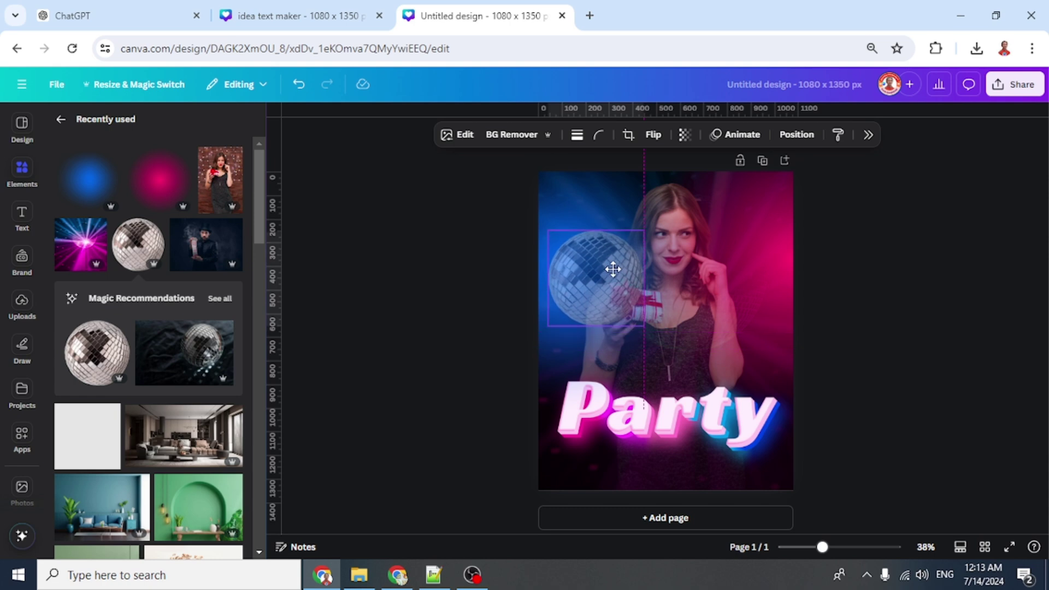
Step: In Layers, move the disco ball down to just above the background
left_click(785, 136)
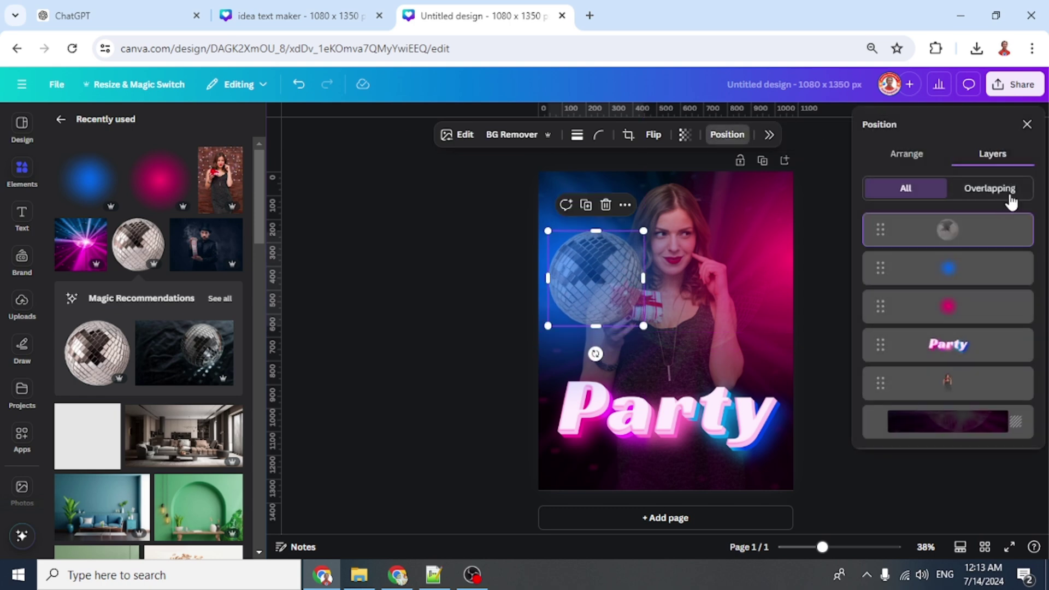
left_click_drag(981, 234, 990, 395)
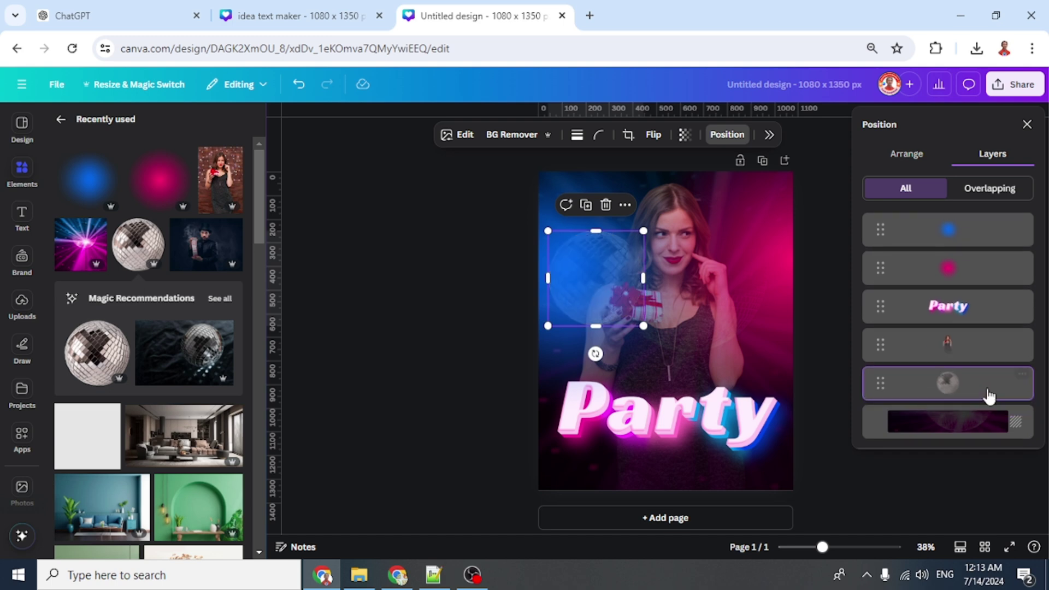
left_click(841, 359)
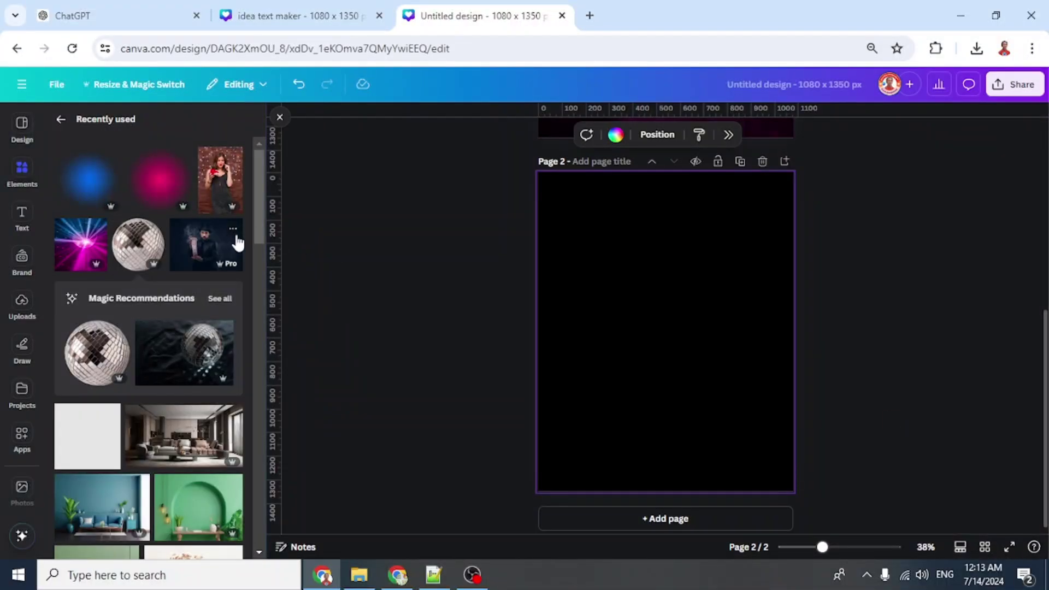
Step: Add the Magician Showing Trick photo, then stretch and crop it to fill page 2 at 1080 × 1350
left_click(233, 229)
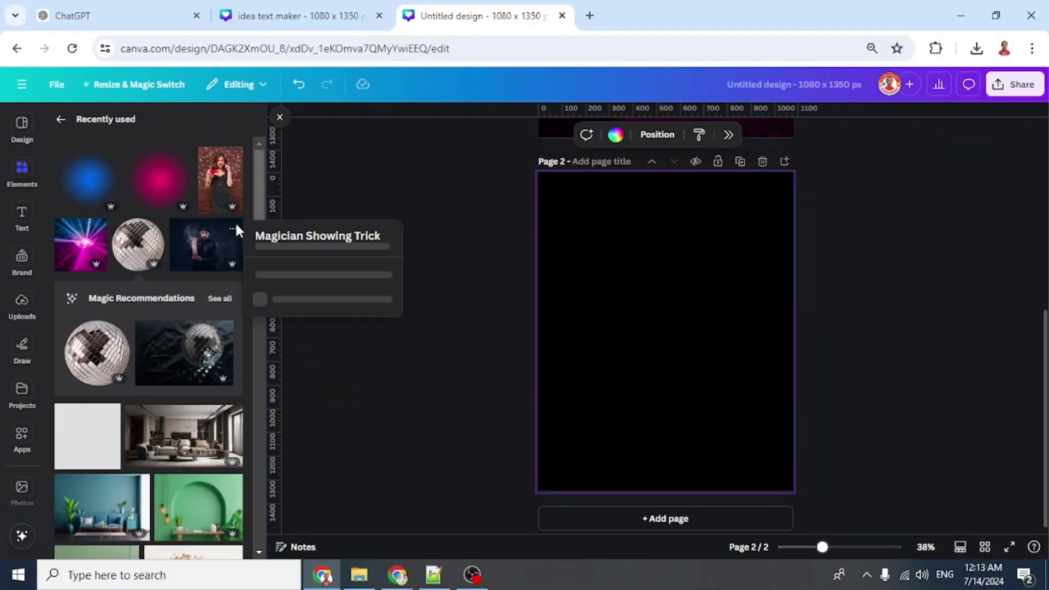
left_click(219, 250)
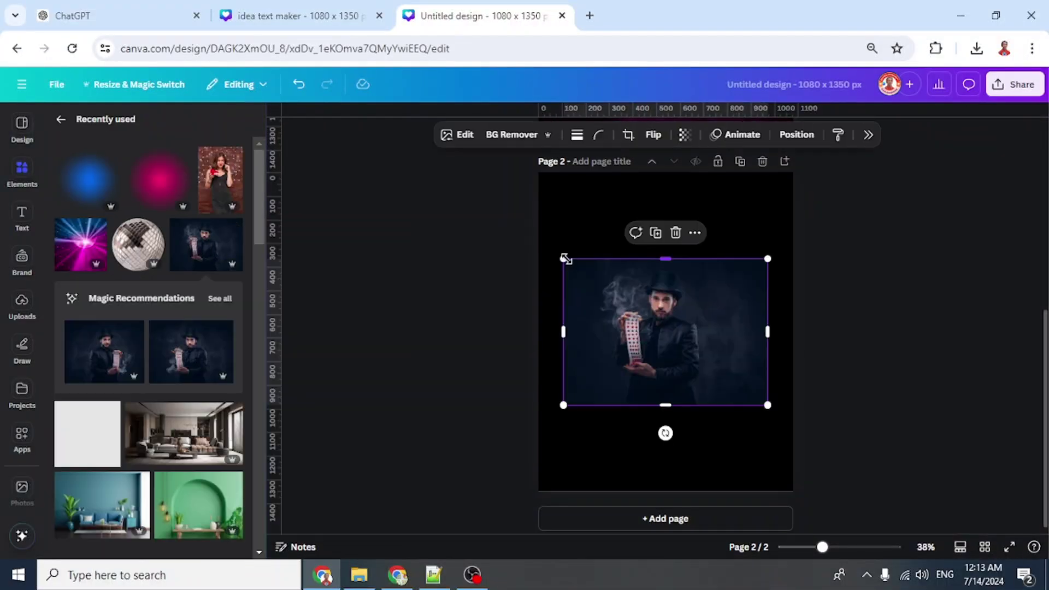
left_click_drag(564, 263, 538, 241)
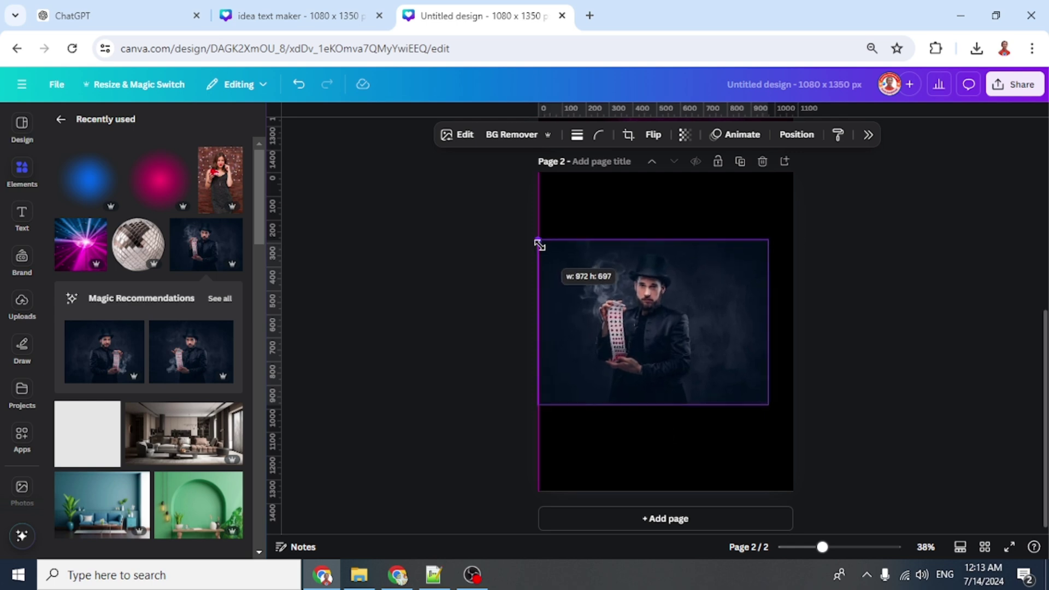
left_click_drag(767, 406, 781, 430)
left_click_drag(665, 239, 666, 172)
left_click_drag(674, 424, 672, 486)
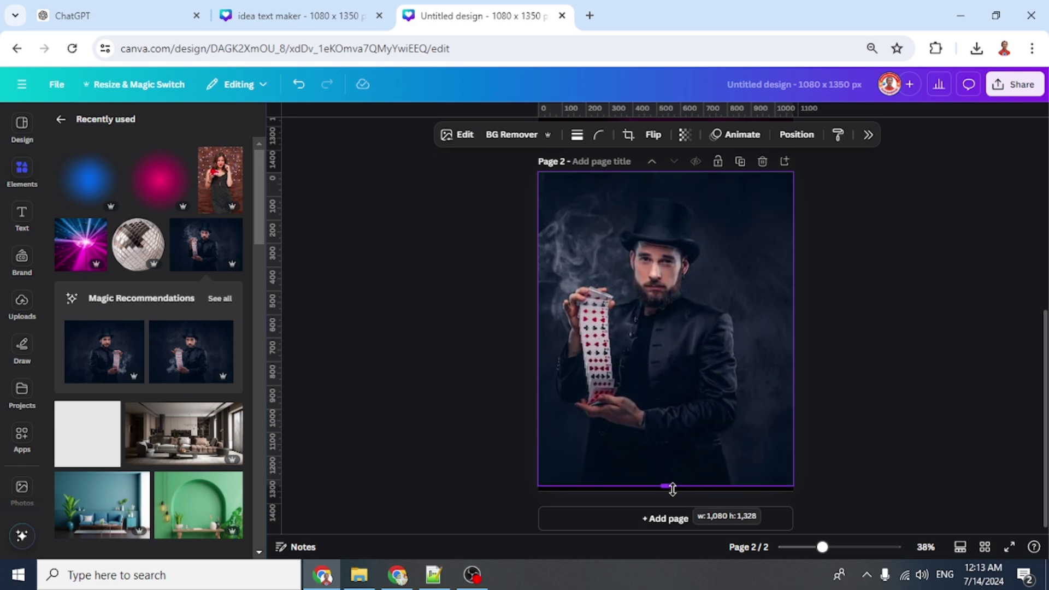
double_click(704, 394)
left_click_drag(689, 384, 712, 386)
left_click(380, 280)
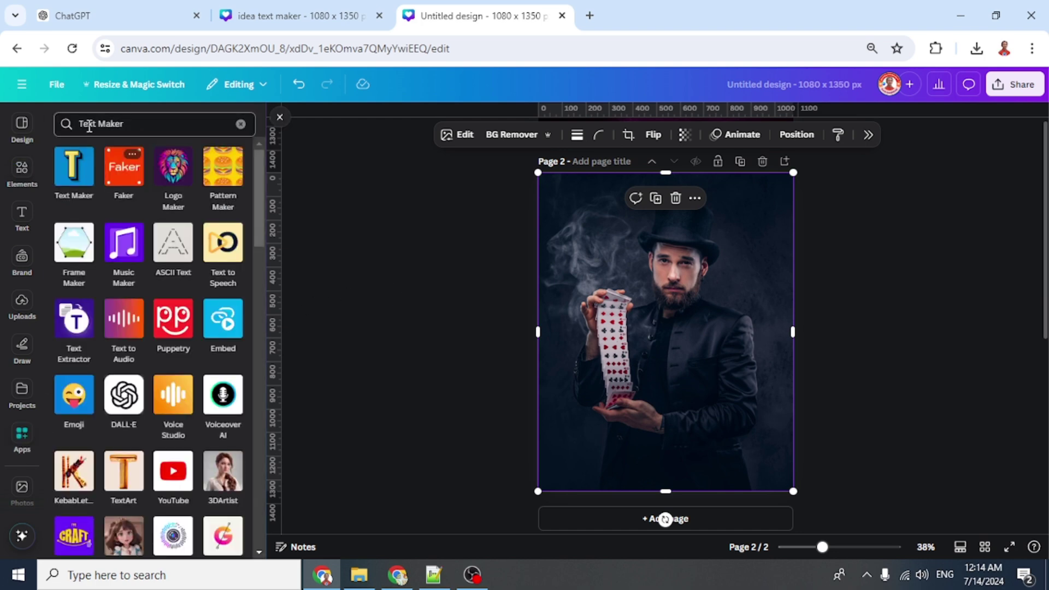
Step: Apply the LANCER effect from Text Maker's Neon effects list
left_click(74, 173)
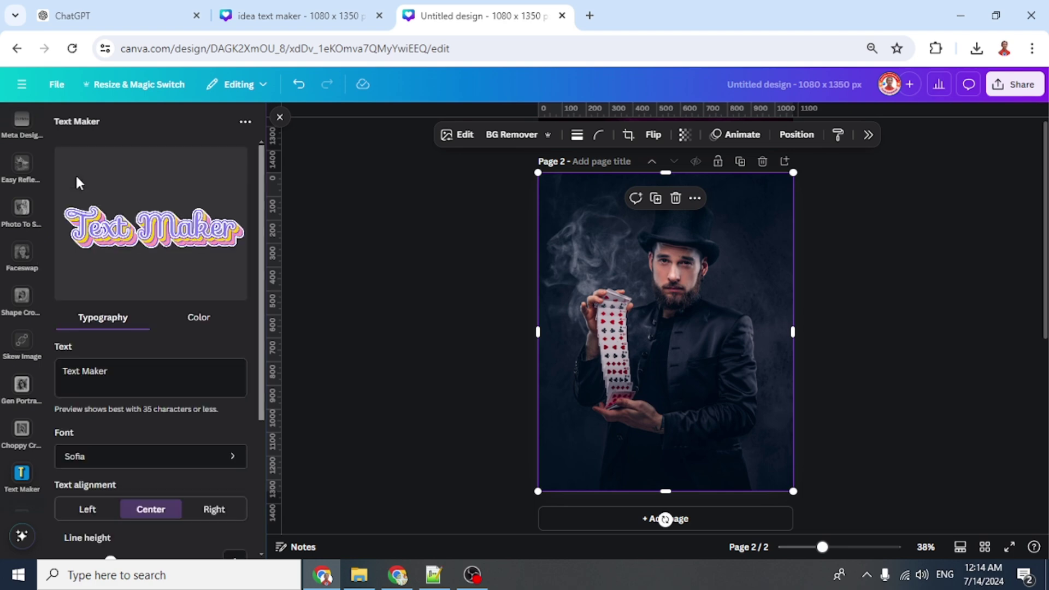
scroll(194, 337, "down", 3)
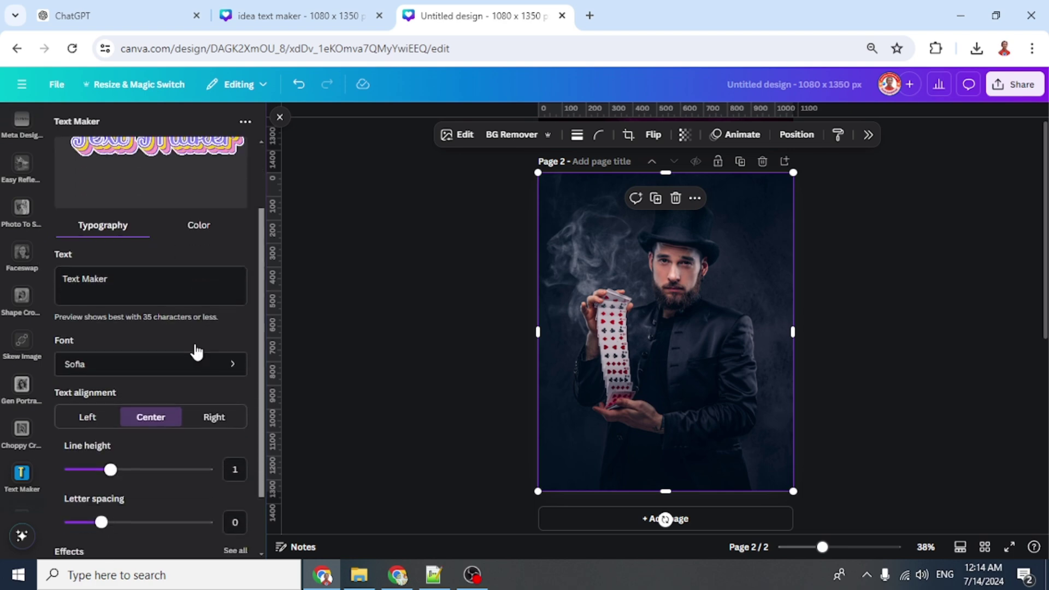
left_click(237, 473)
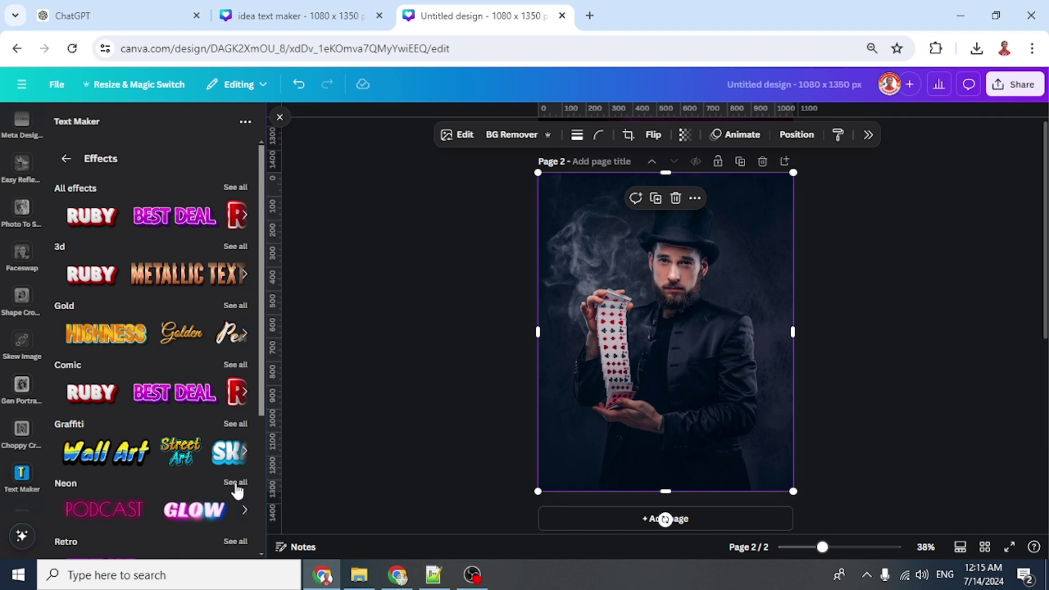
left_click(236, 488)
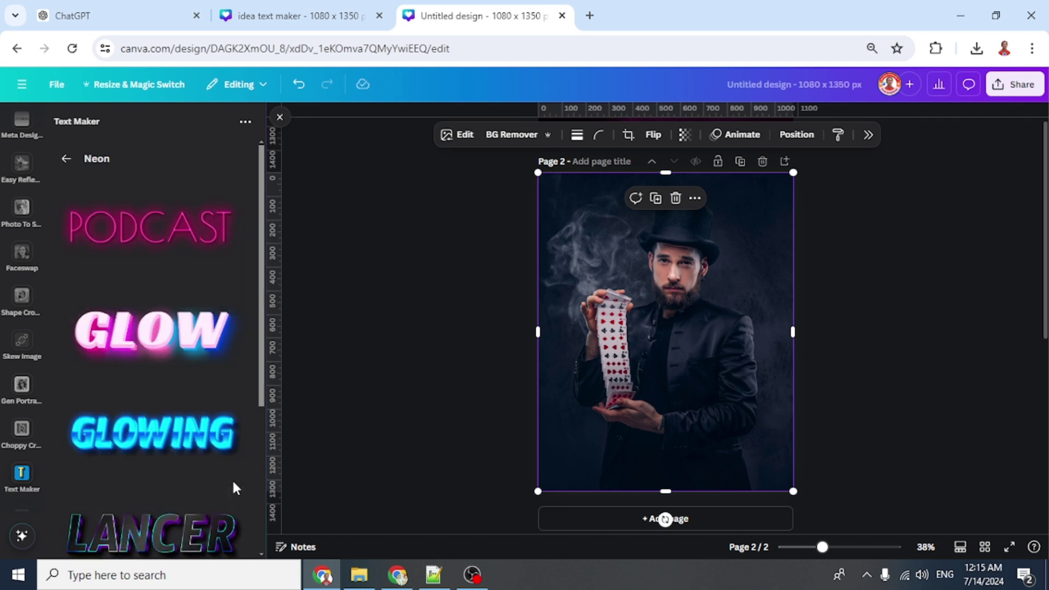
scroll(209, 464, "down", 2)
left_click(194, 471)
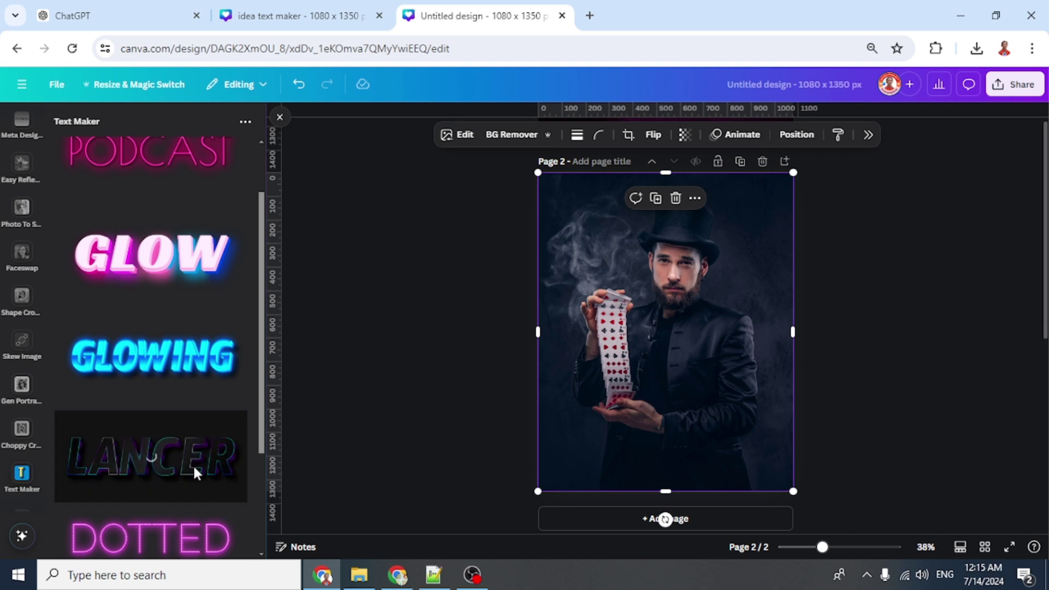
Step: Replace the sample text with 'MAGIC' in the Timmana font and add it below the magician
left_click_drag(134, 300, 28, 281)
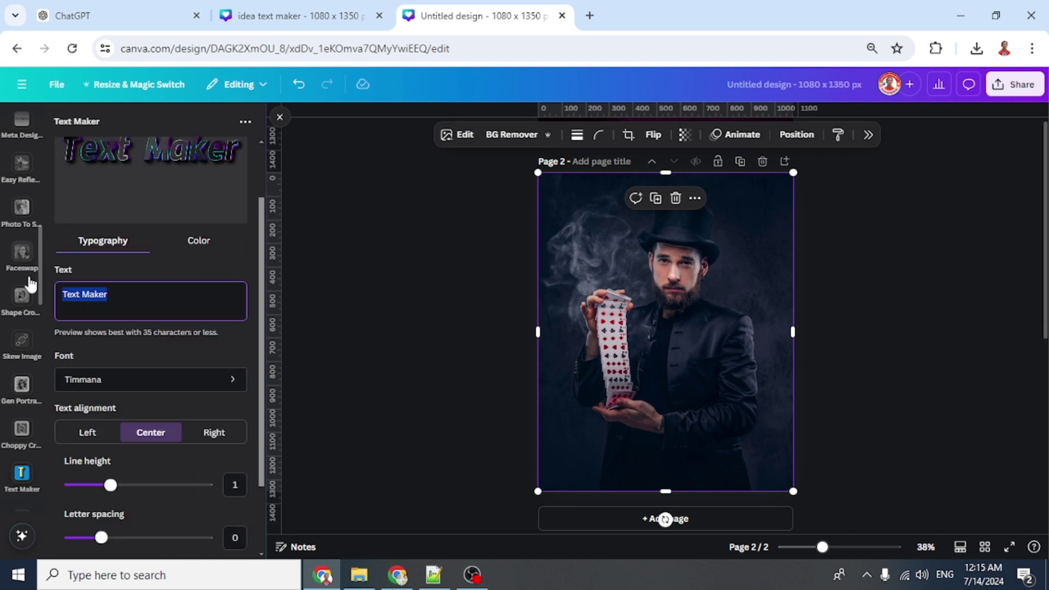
type("MAGIC")
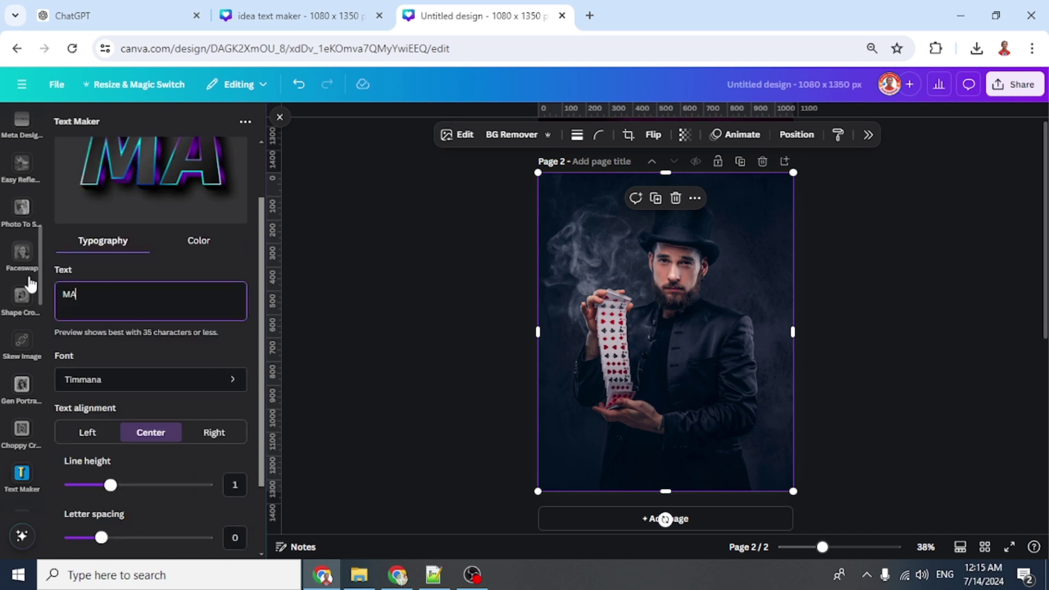
left_click(199, 243)
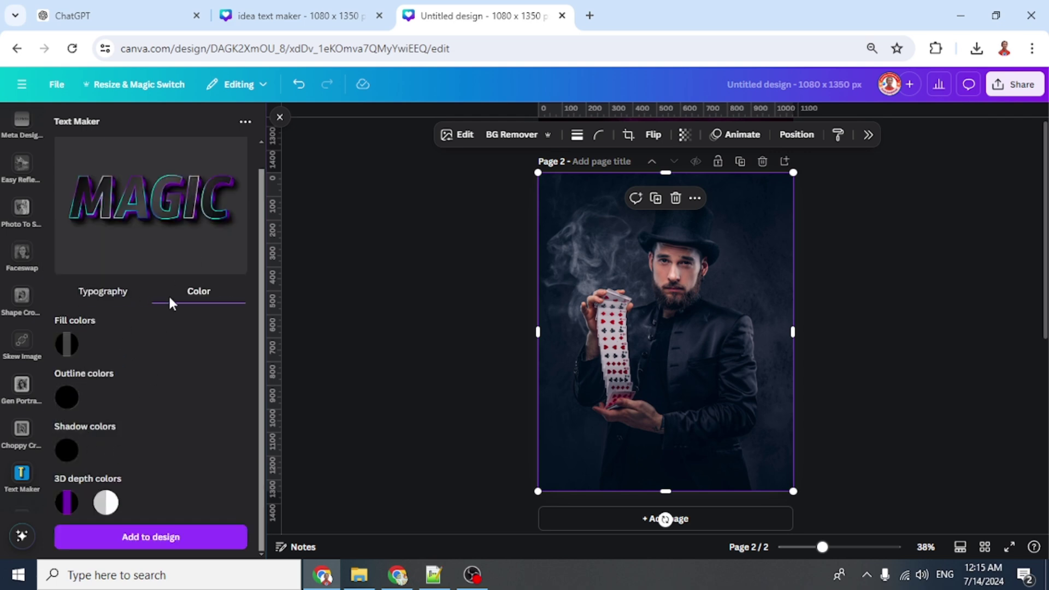
left_click(104, 291)
scroll(138, 343, "down", 2)
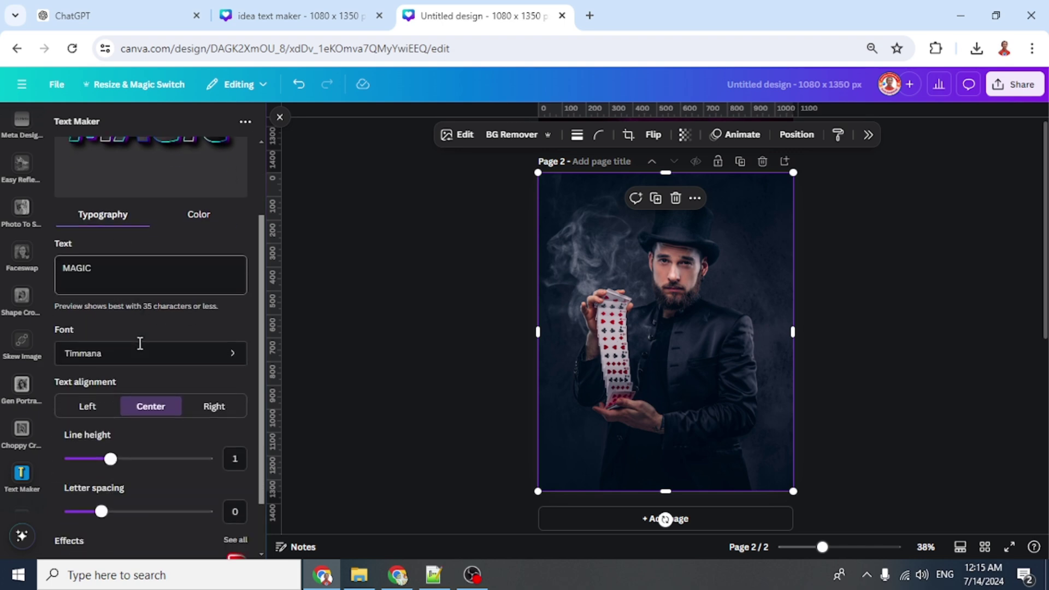
left_click(180, 360)
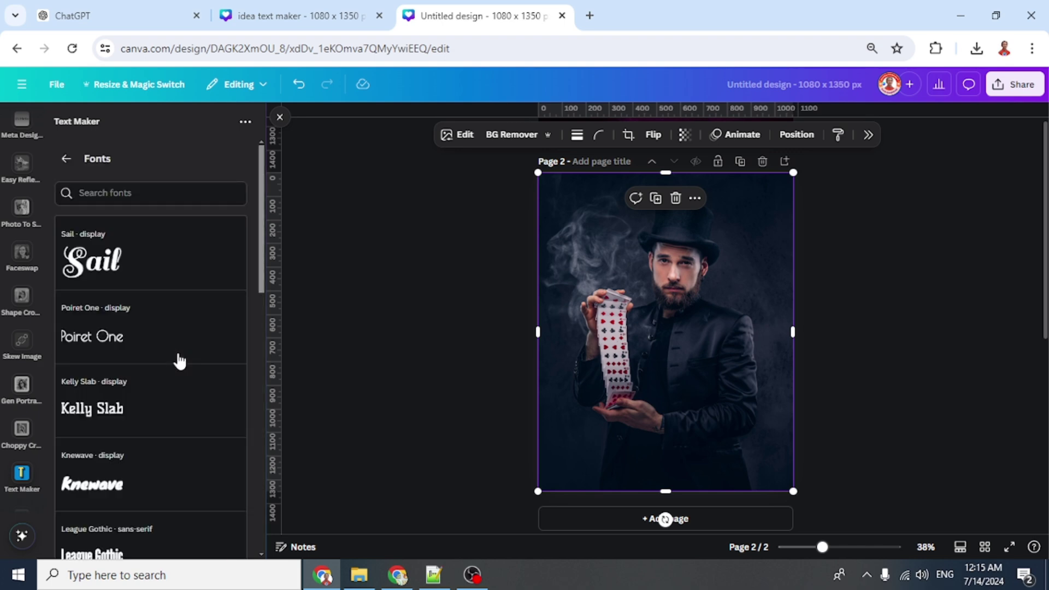
left_click(66, 159)
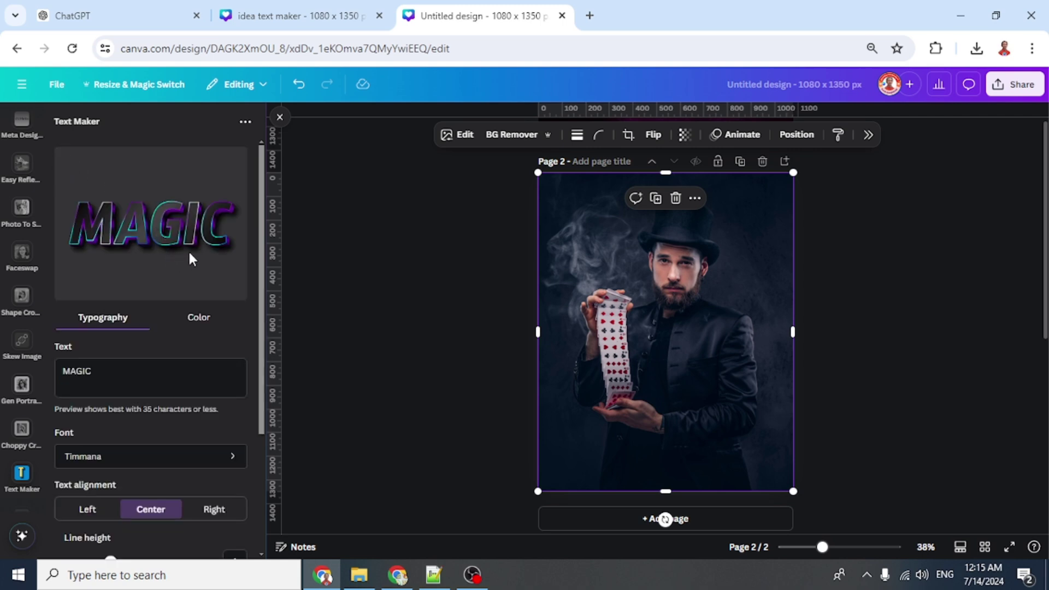
scroll(188, 250, "down", 3)
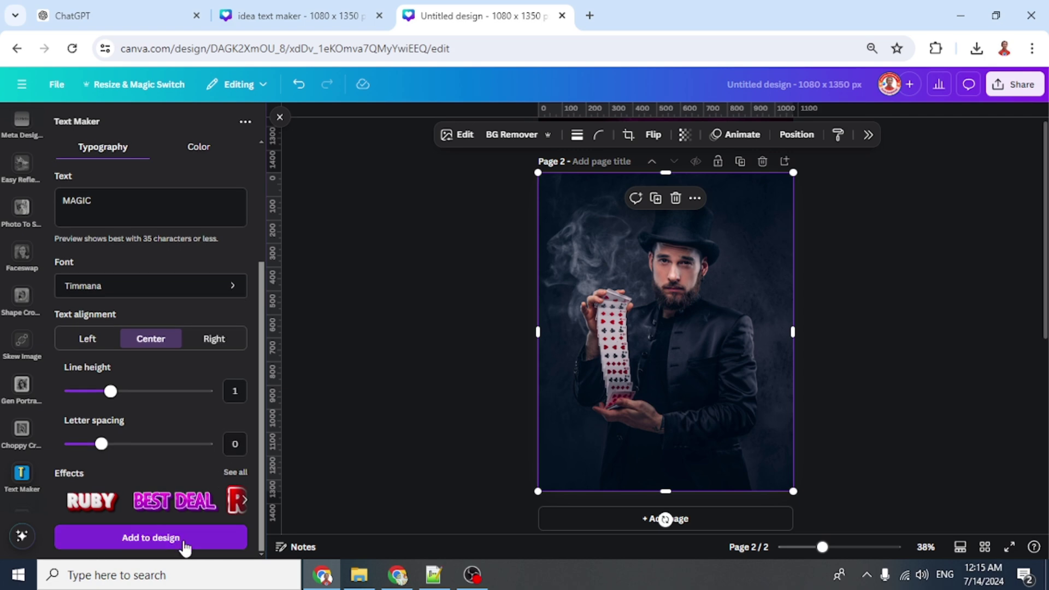
left_click(153, 540)
Step: Search the elements library for MAGIC graphics and place a sparkle over the MAGIC text
scroll(16, 328, "up", 3)
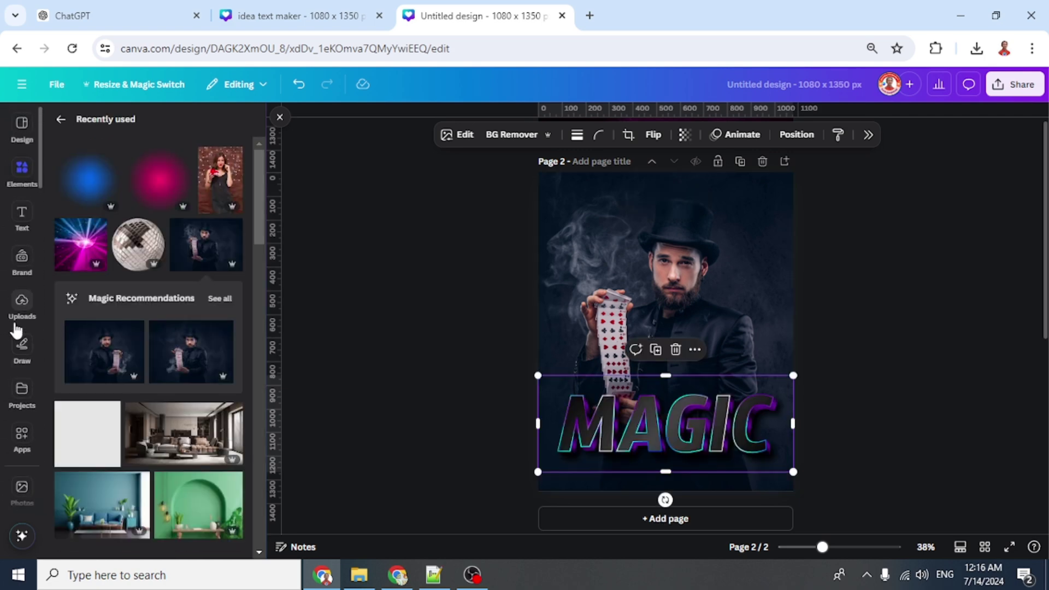
left_click(22, 172)
left_click(60, 124)
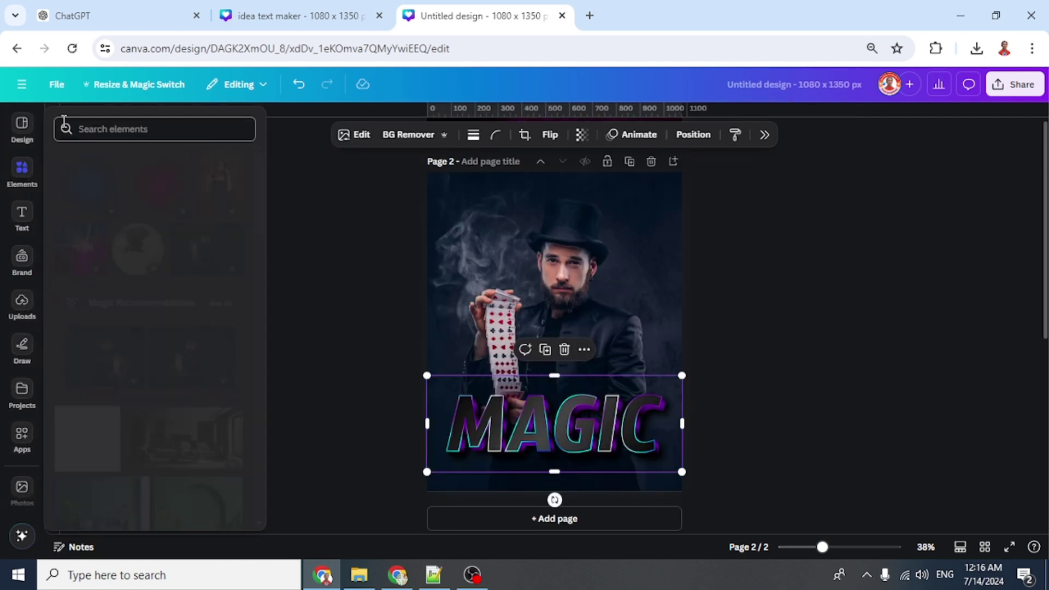
left_click(120, 129)
type("MAGIC")
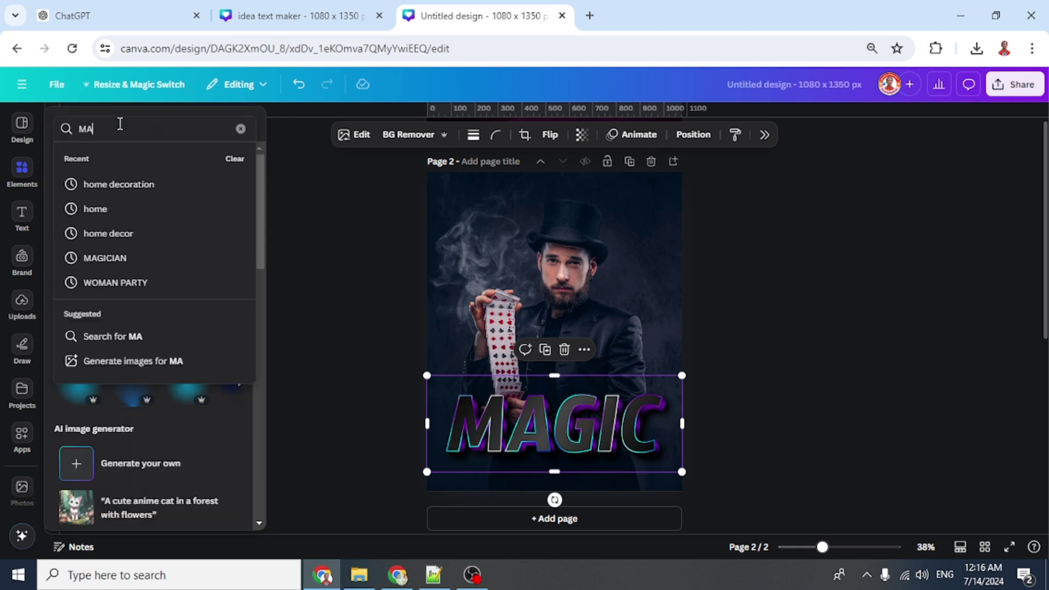
key("Return")
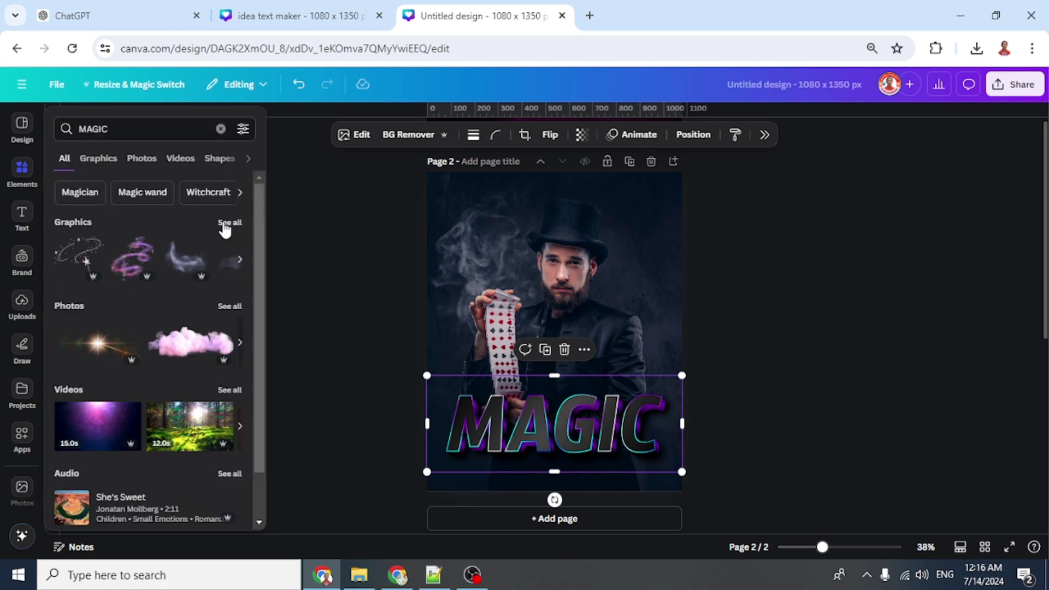
left_click(224, 224)
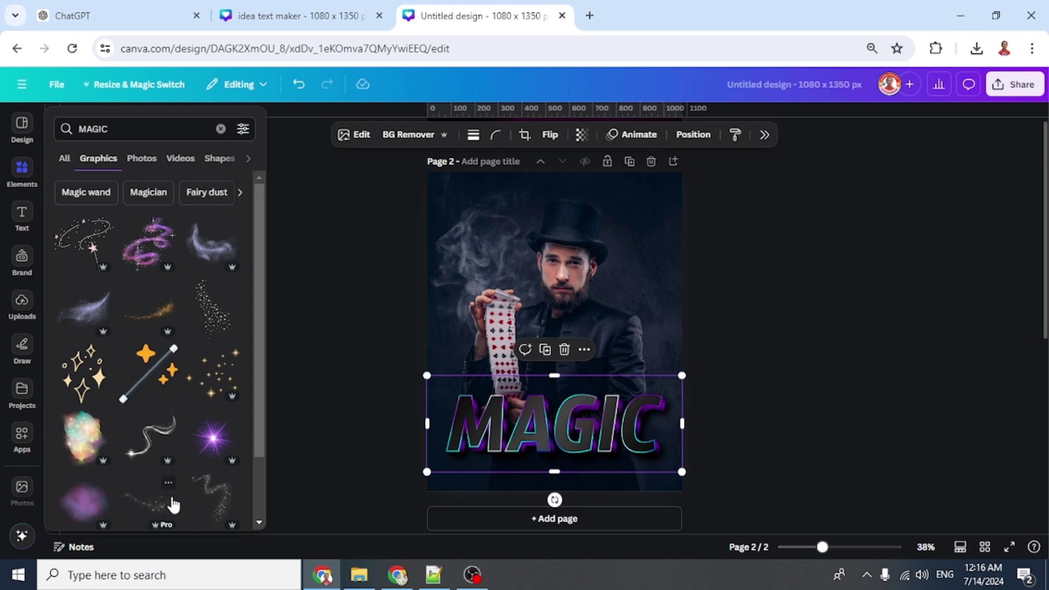
left_click(168, 484)
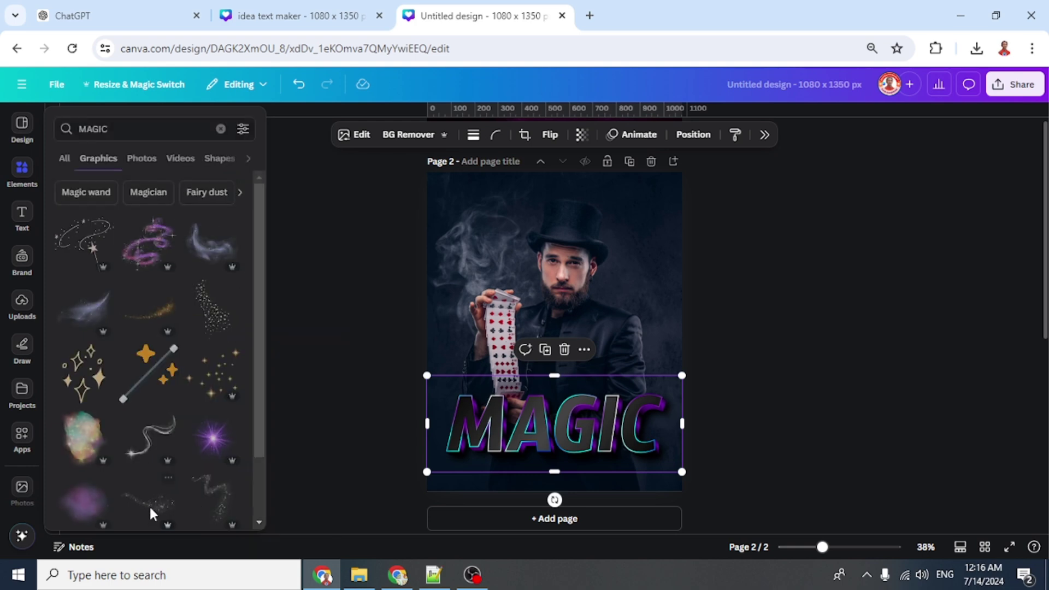
left_click_drag(152, 513, 574, 437)
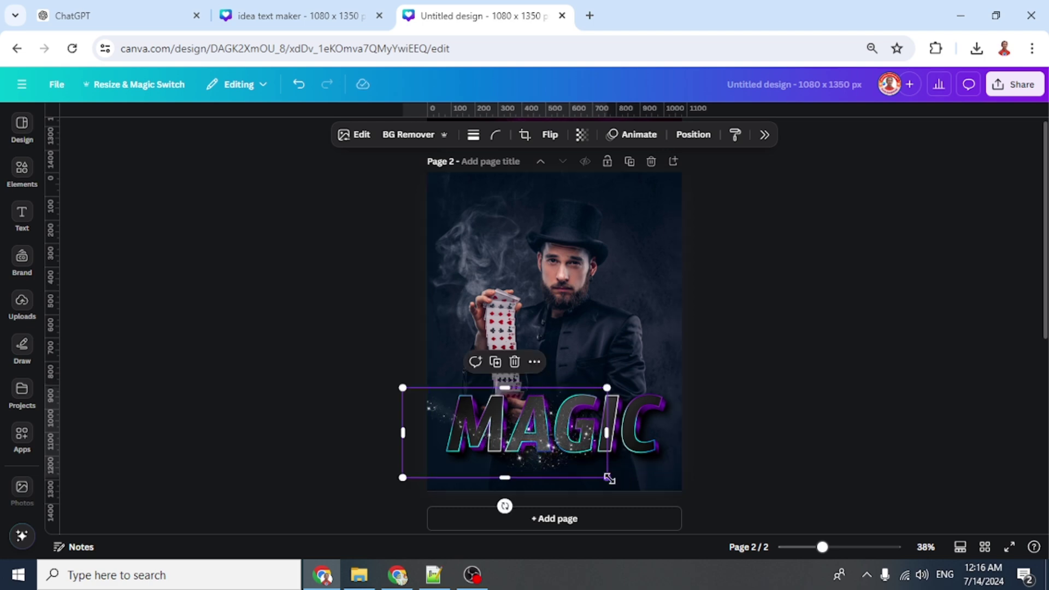
Step: Duplicate the sparkle, tilt the copy about 30° up and right, and layer a sparkle behind the text
left_click(495, 363)
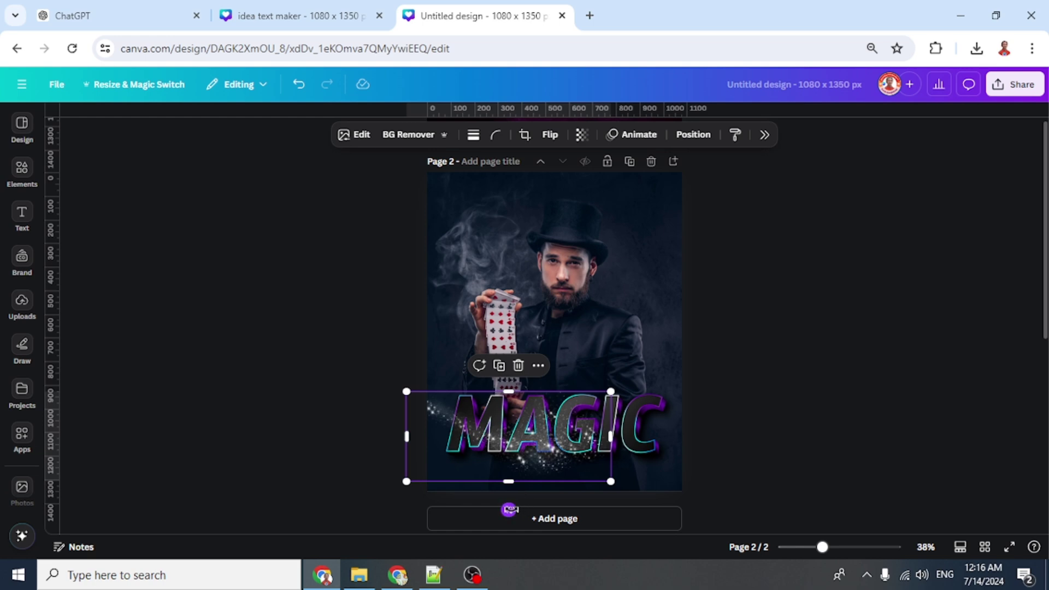
left_click_drag(508, 509, 539, 502)
left_click_drag(544, 453, 634, 424)
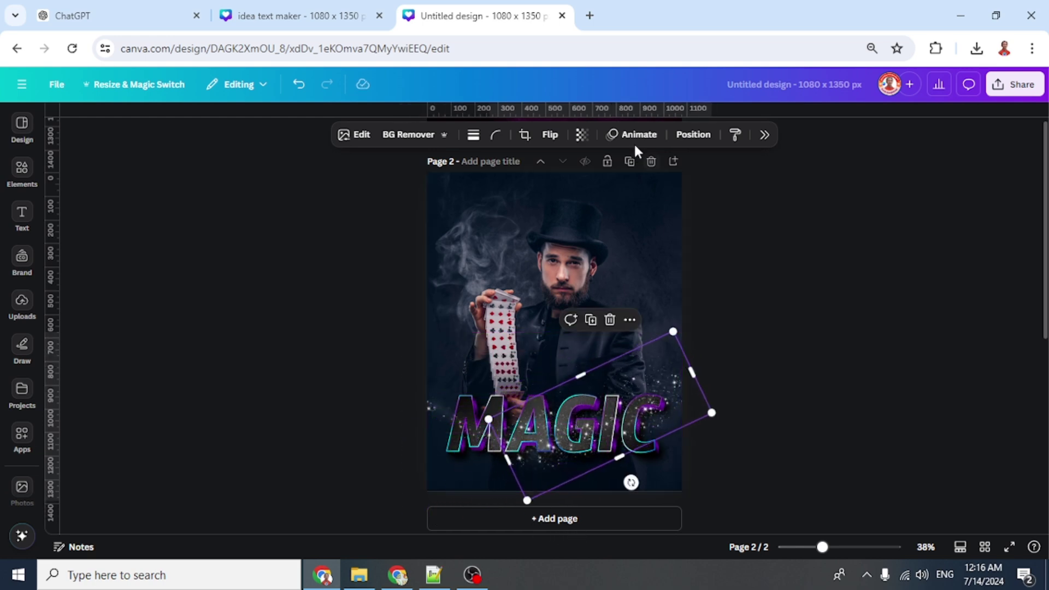
left_click(693, 135)
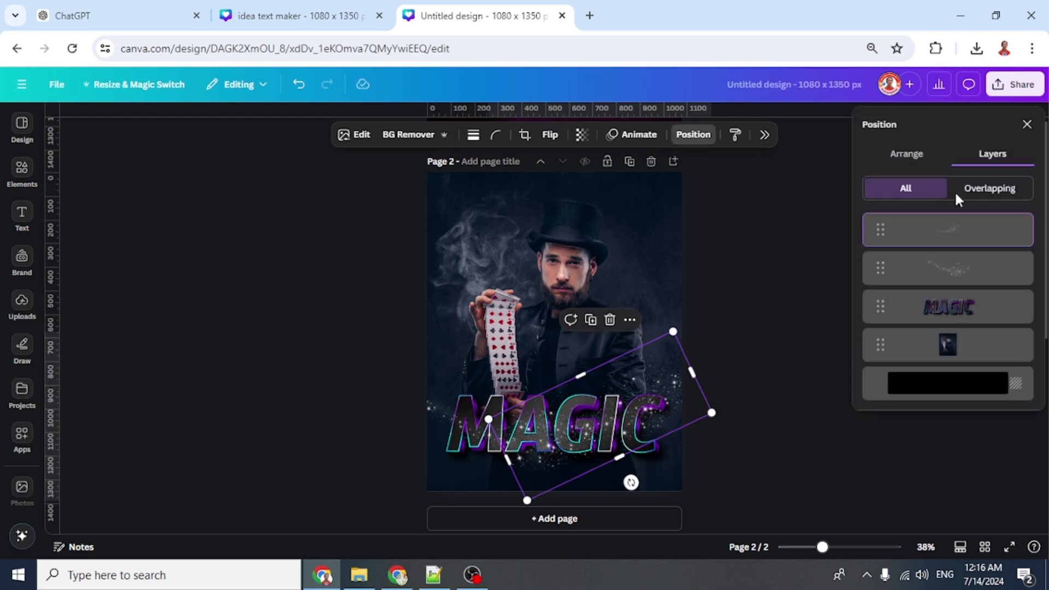
left_click_drag(972, 234, 983, 335)
left_click(793, 354)
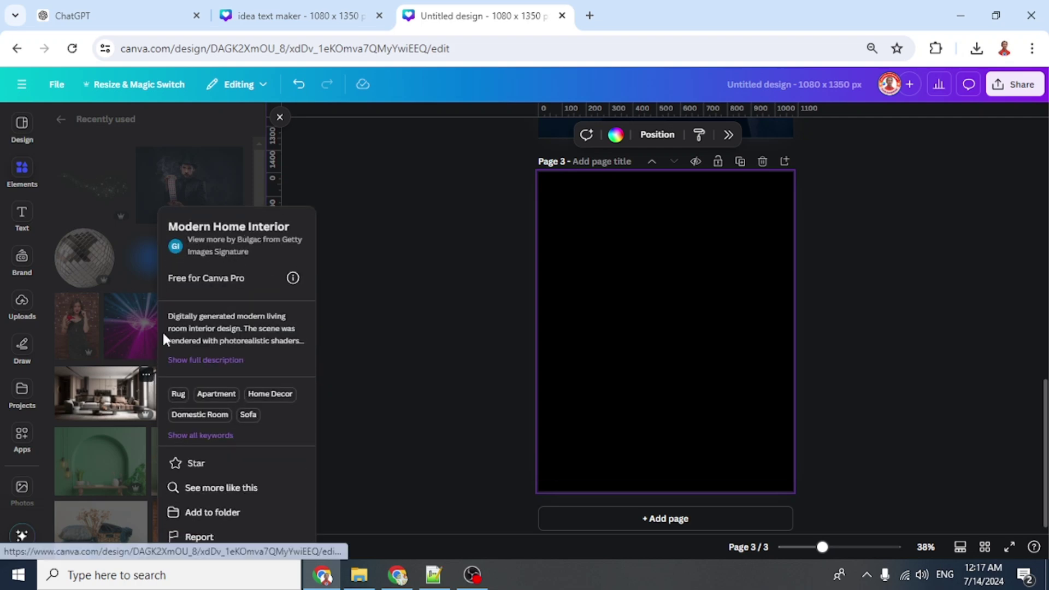
Step: Add the Modern Home Interior photo and stretch it to all four page edges
left_click(104, 395)
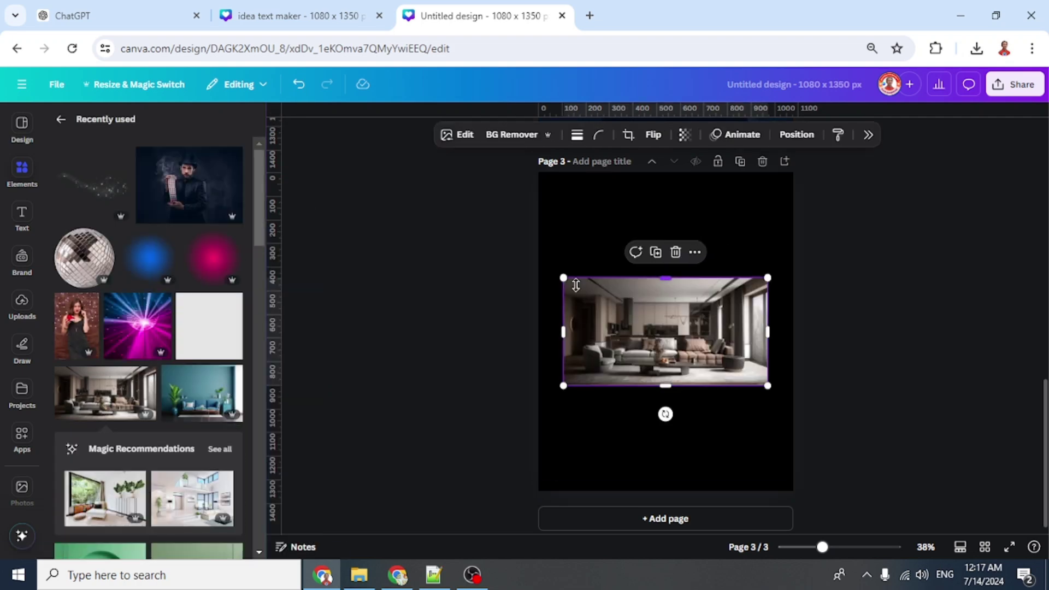
left_click_drag(565, 333, 539, 333)
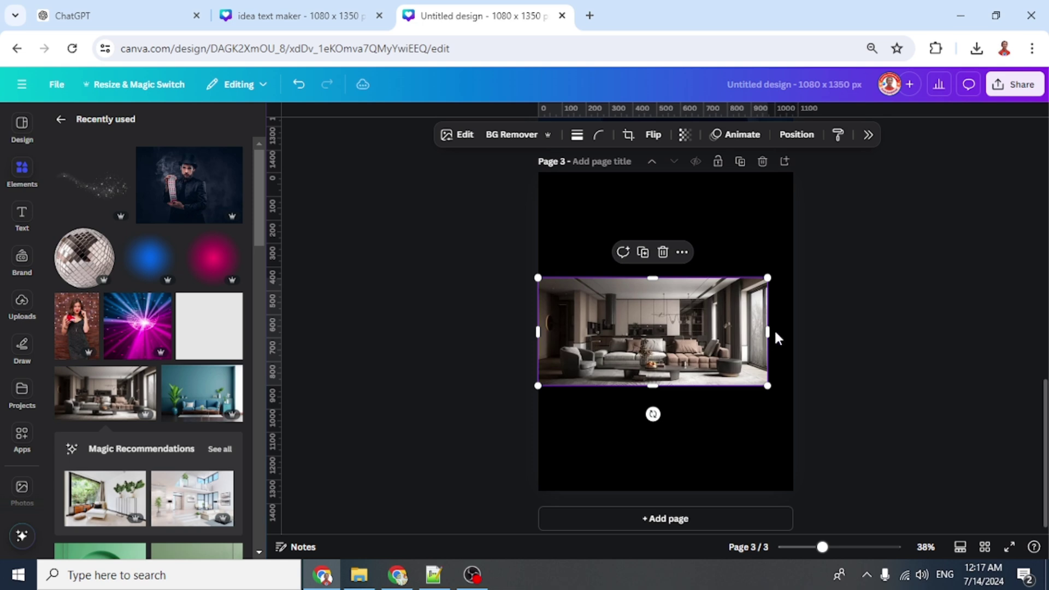
left_click_drag(769, 334, 793, 333)
left_click_drag(665, 277, 665, 173)
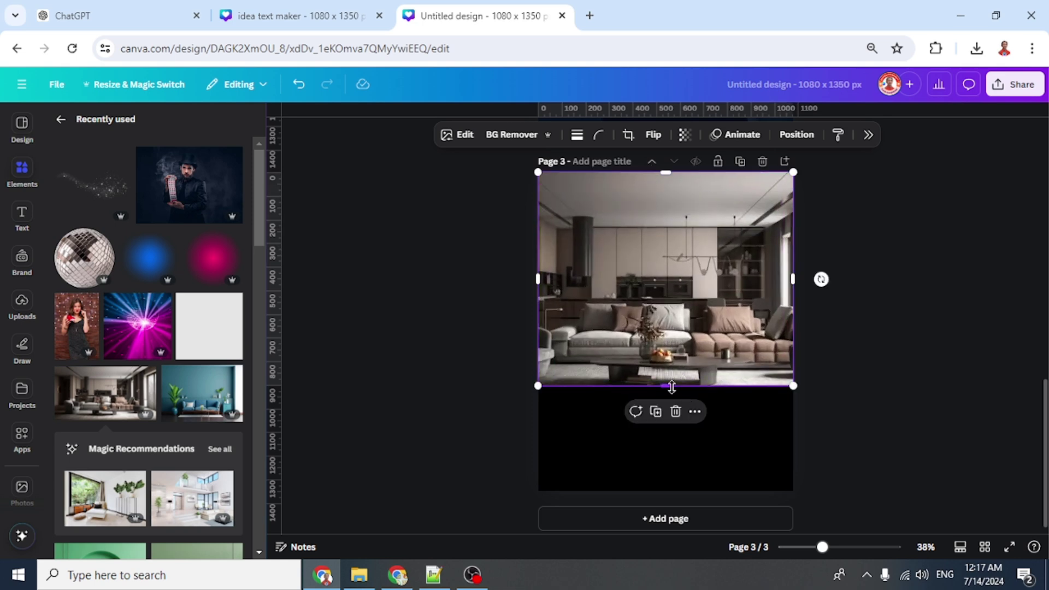
left_click_drag(666, 385, 666, 491)
Step: Add a plain square shape spanning the page width over the photo's lower part
scroll(201, 369, "down", 3)
scroll(201, 366, "up", 3)
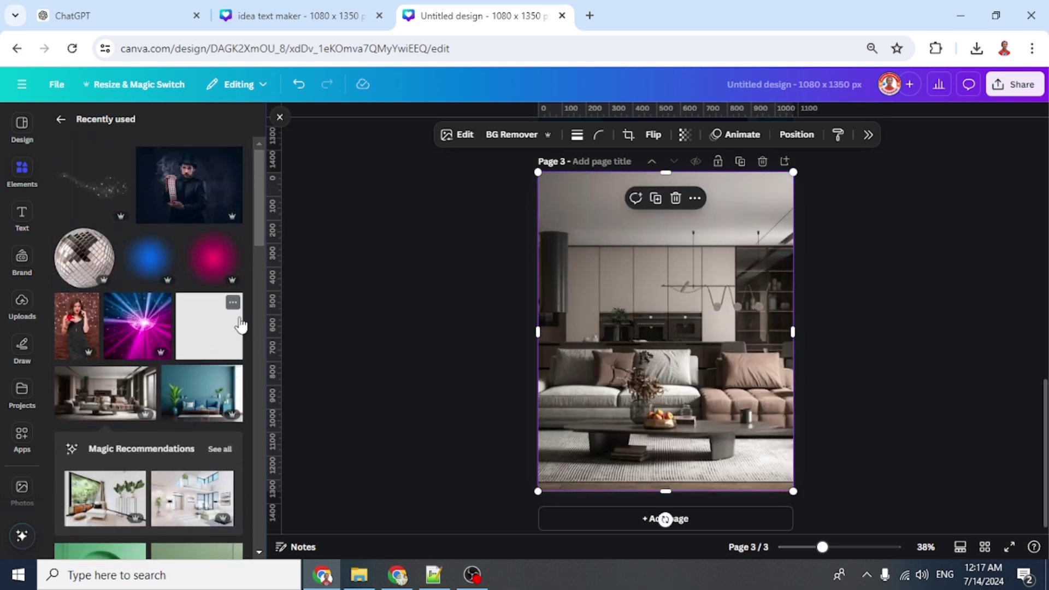
left_click(233, 304)
left_click_drag(217, 334, 793, 453)
Step: Make the red band taller and fill it with a vertical black-grey gradient, black at the bottom
left_click_drag(666, 414, 666, 375)
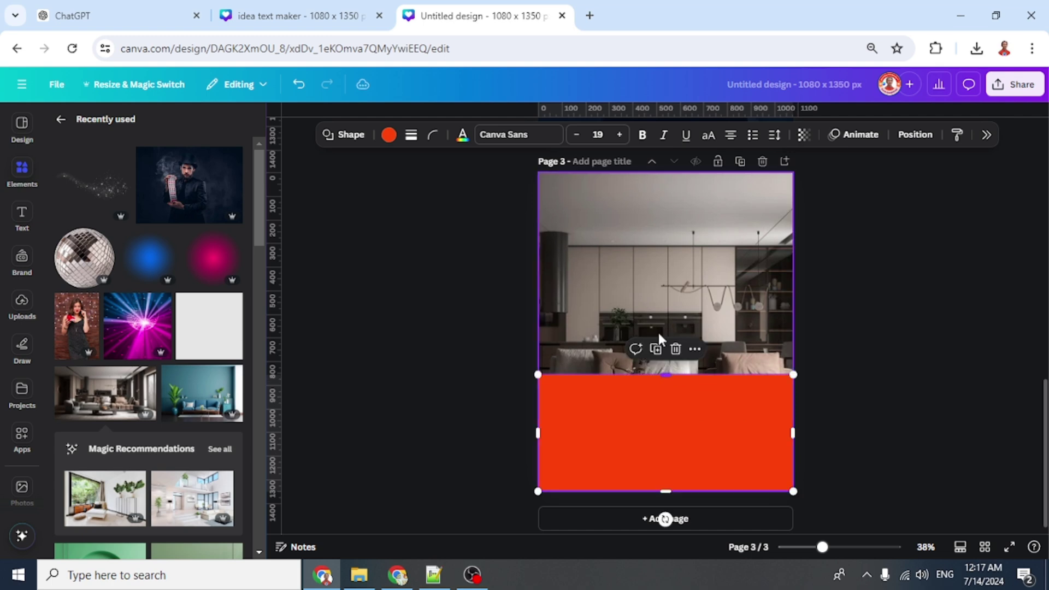
left_click(389, 134)
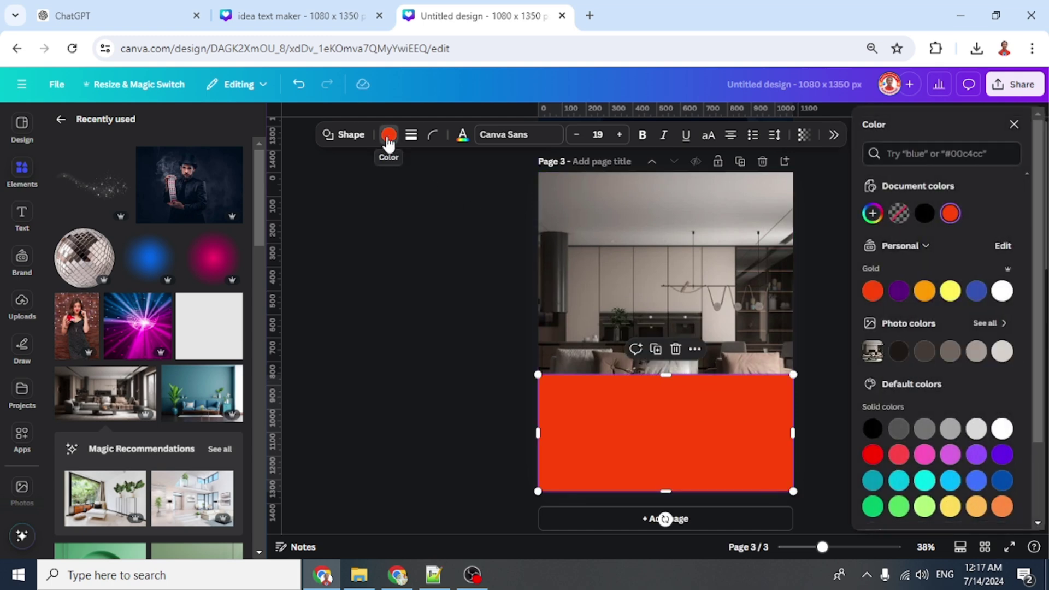
scroll(946, 448, "down", 2)
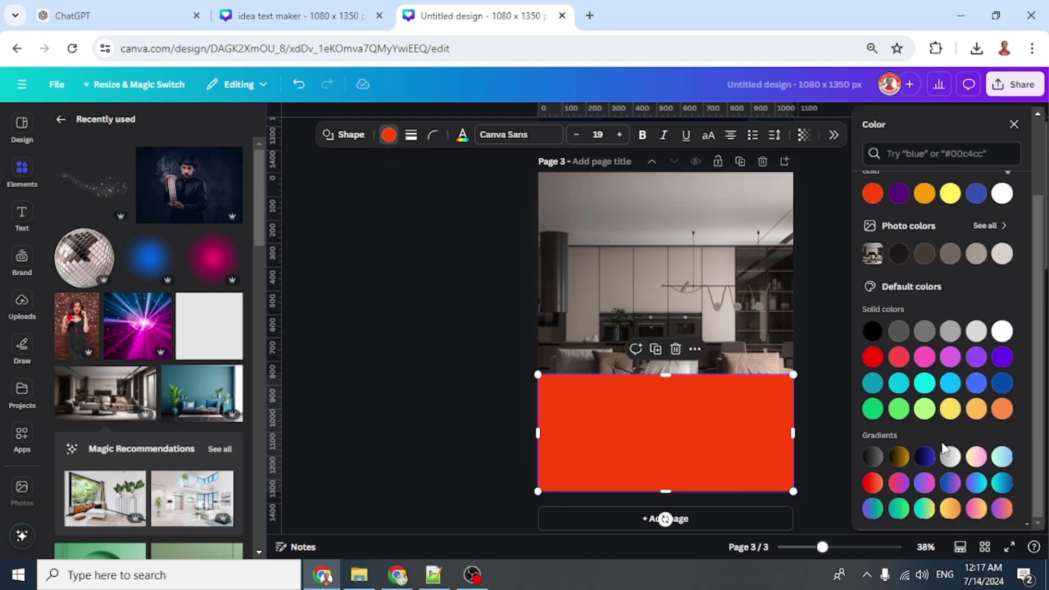
left_click(872, 457)
left_click(389, 137)
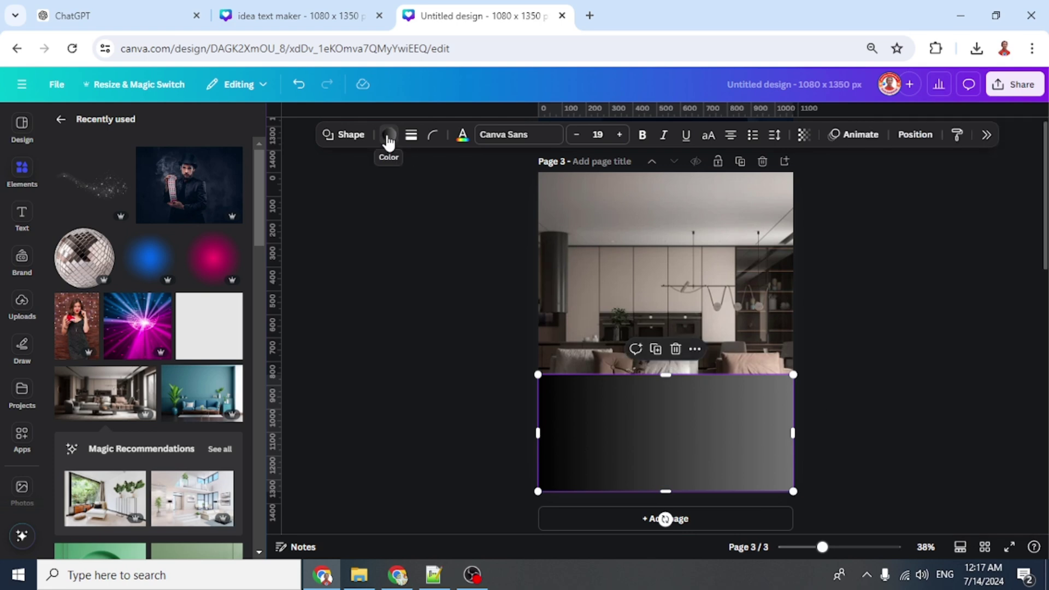
left_click(389, 138)
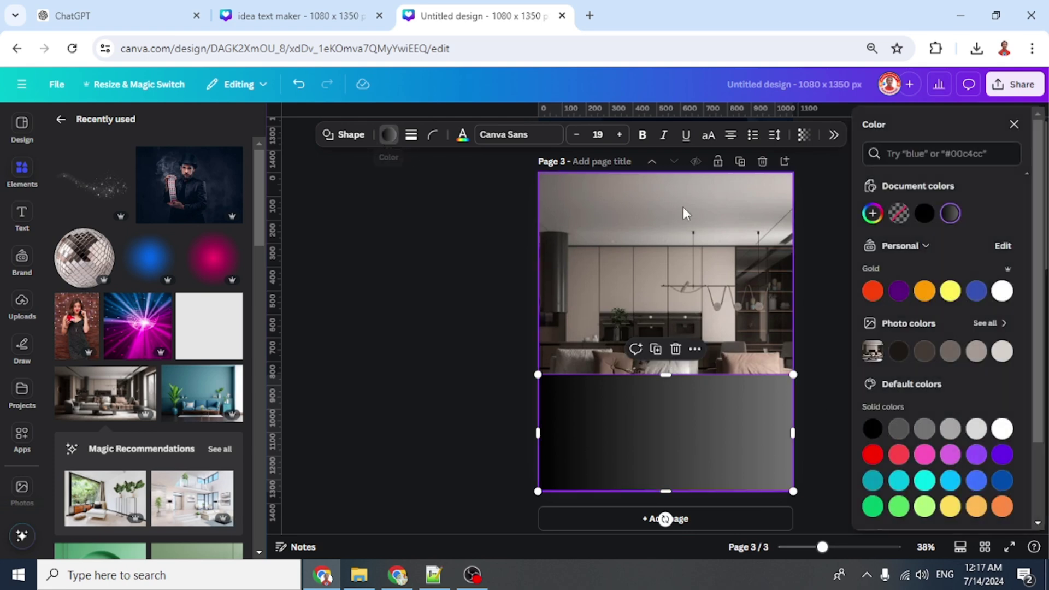
left_click(951, 218)
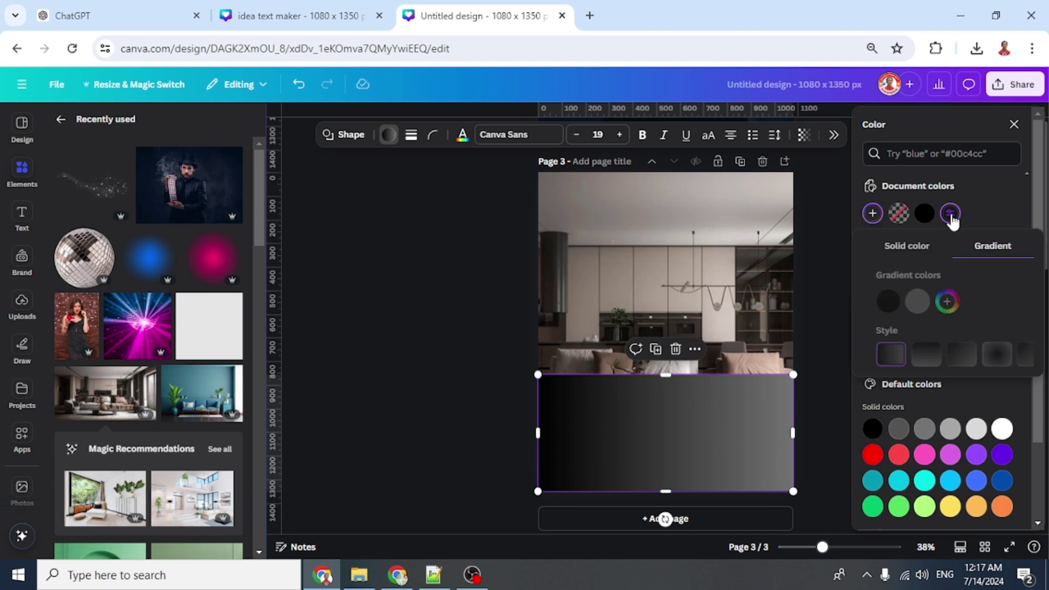
left_click(912, 355)
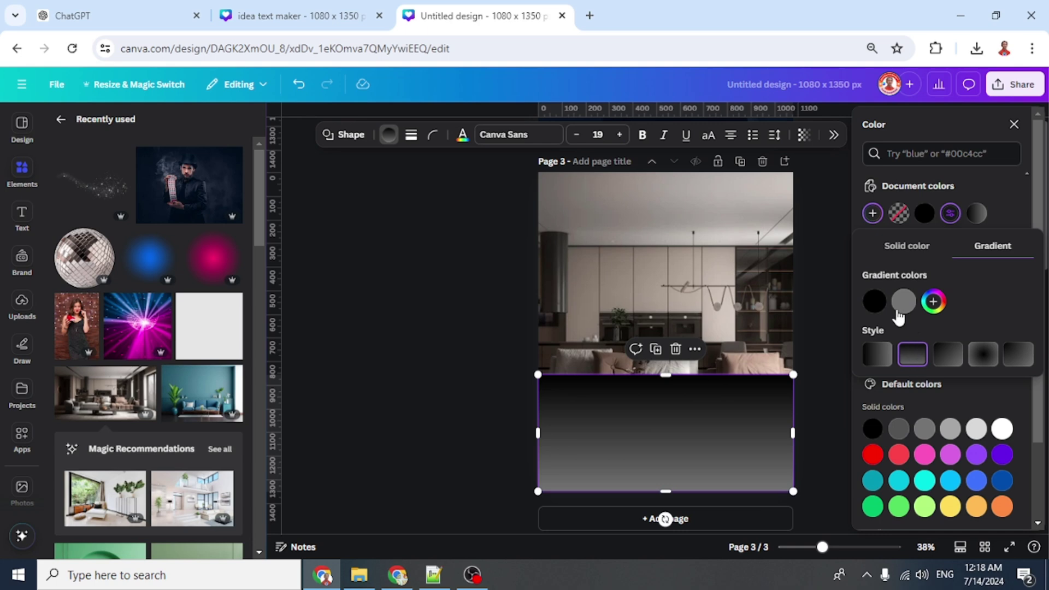
left_click_drag(873, 302, 909, 314)
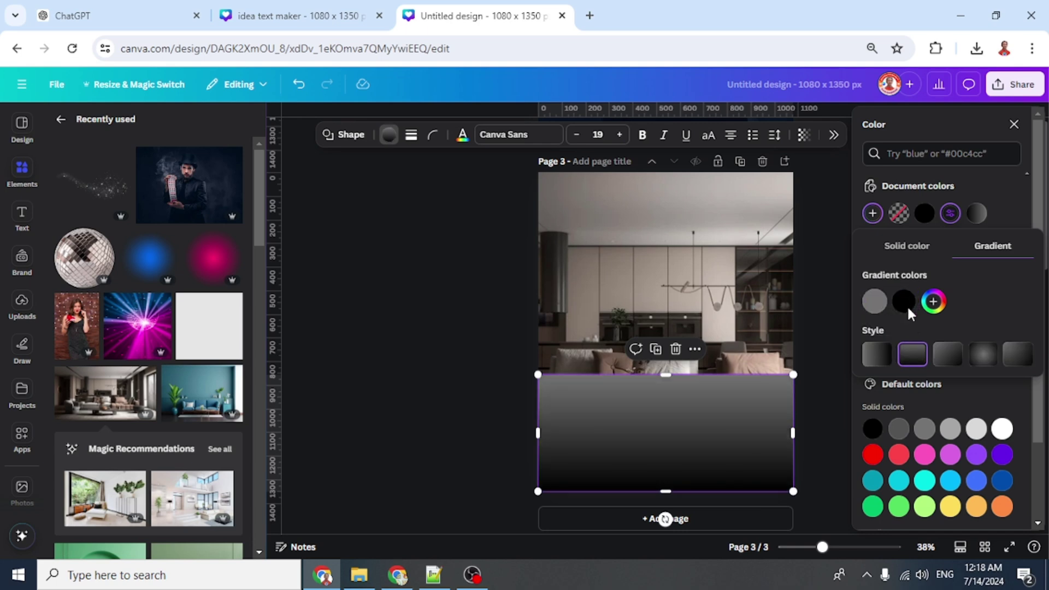
Step: Make the gradient's top fully transparent and bottom black partly transparent, then extend the rectangle upward
left_click(875, 302)
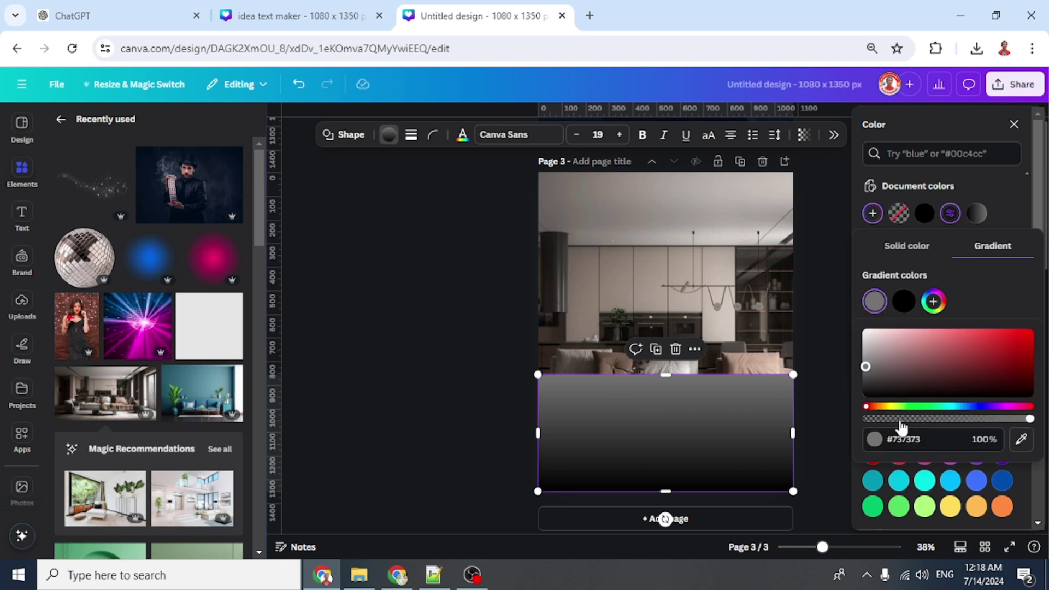
left_click_drag(901, 425, 856, 426)
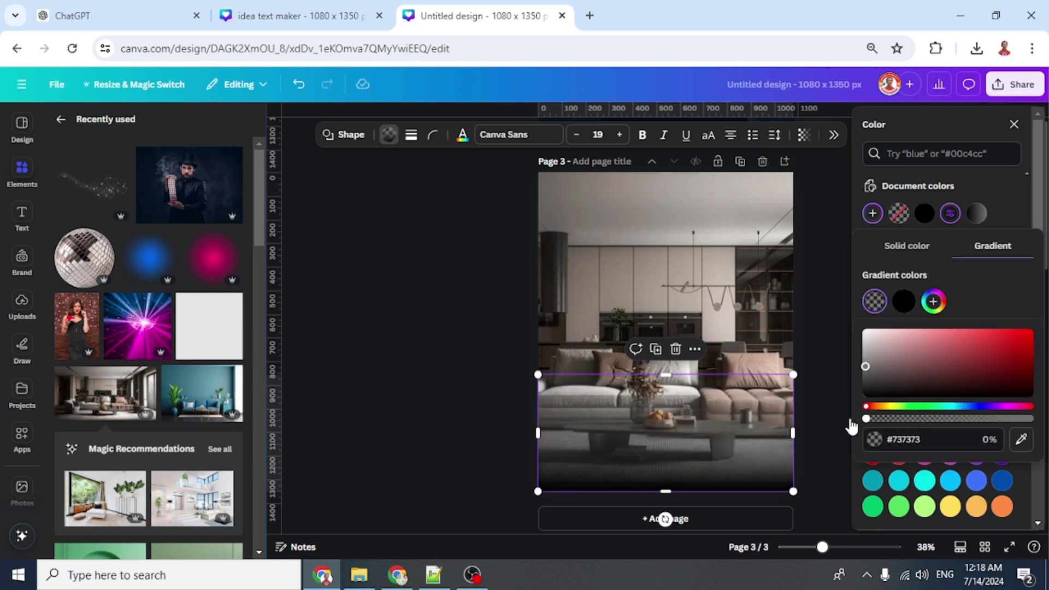
left_click(934, 302)
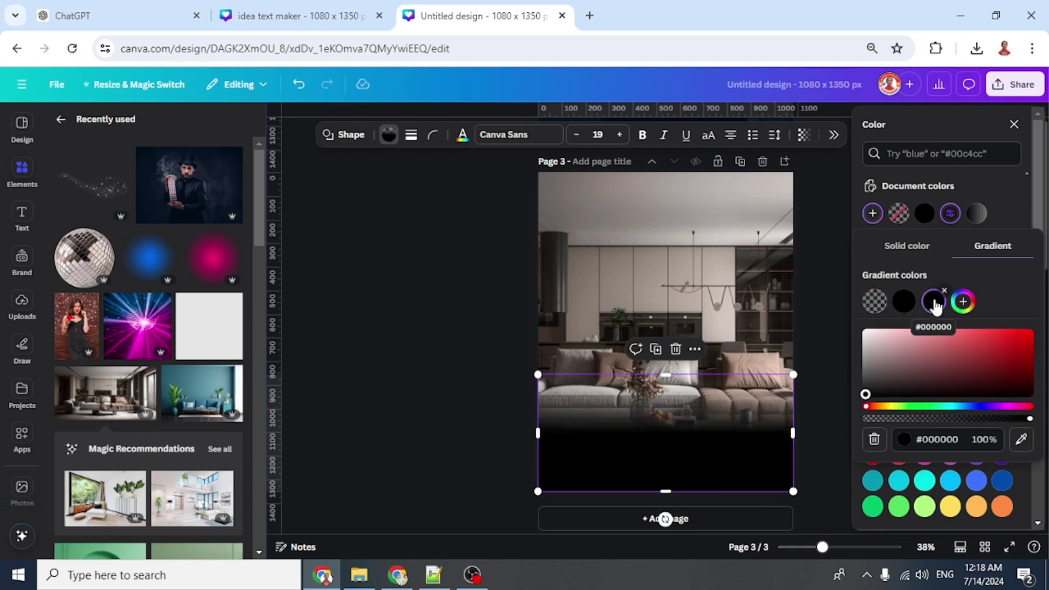
left_click(904, 302)
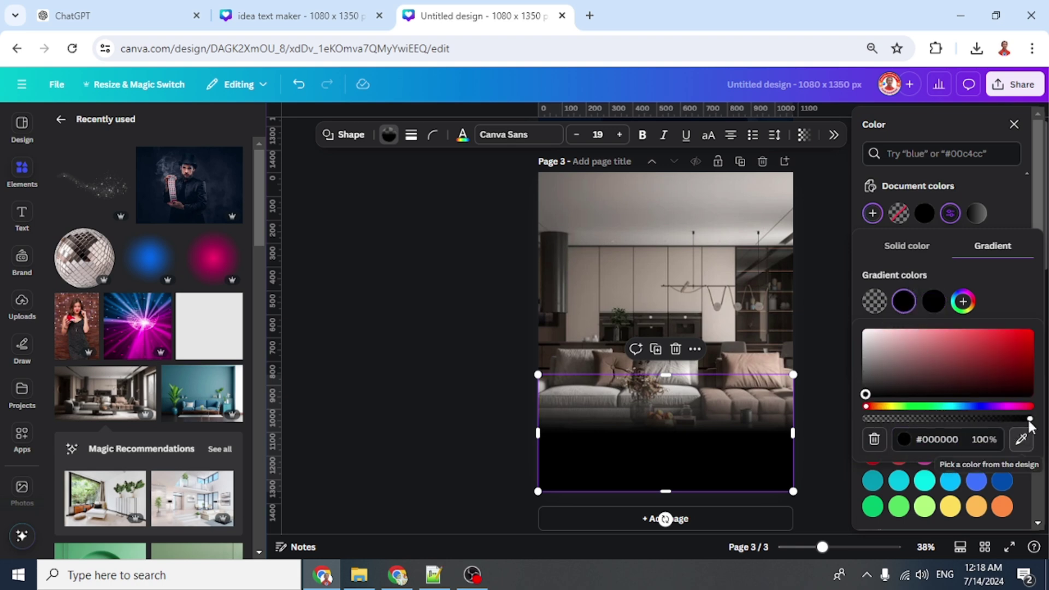
left_click_drag(1029, 418, 976, 419)
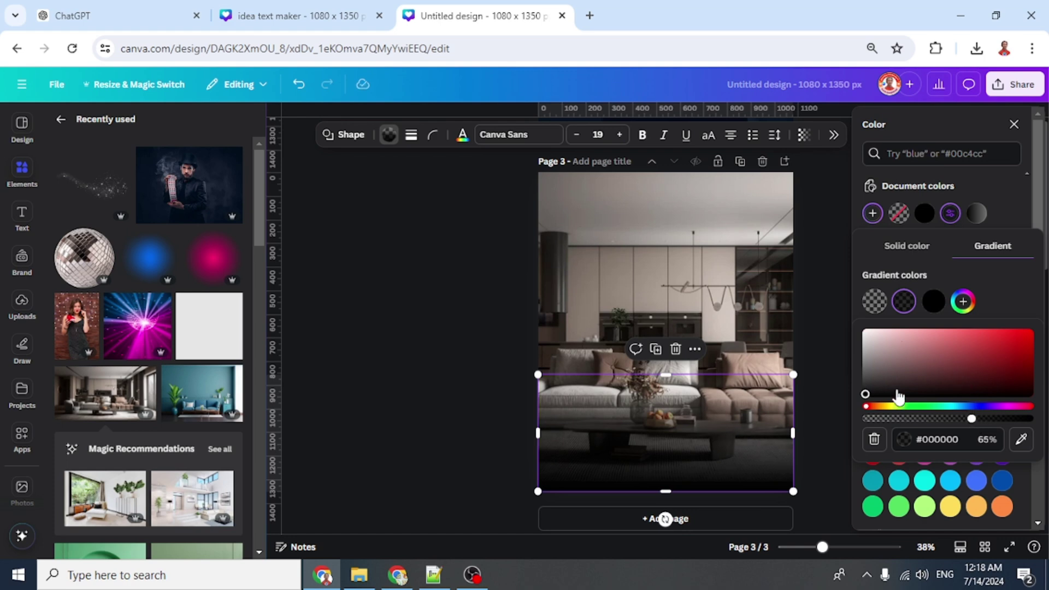
left_click_drag(665, 375, 670, 310)
key("Escape")
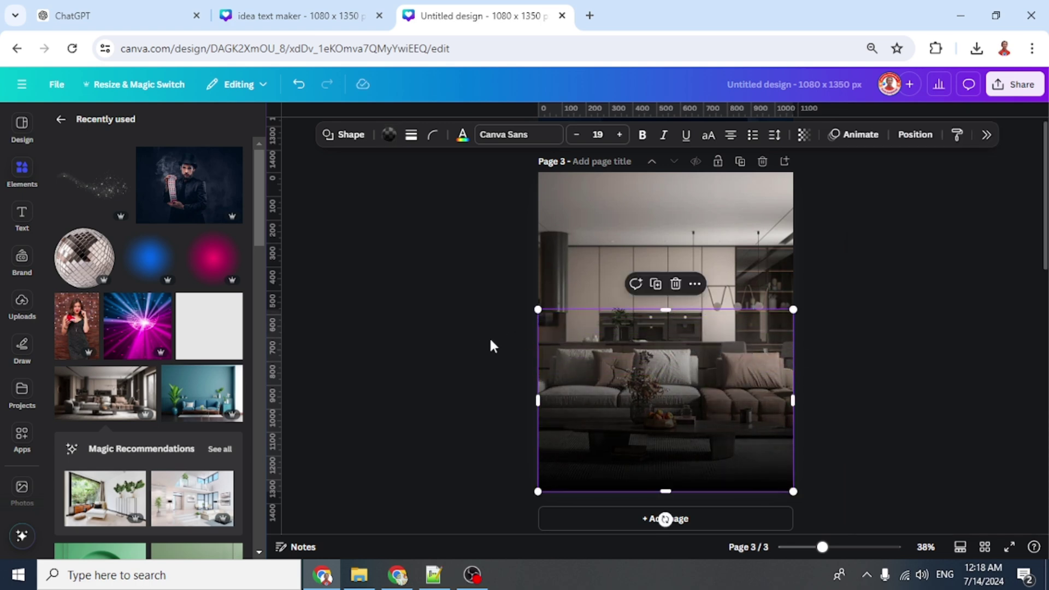
Step: In the Text Maker app, enter 'HOME' and 'DECORATION' on two lines with the Pearl gold effect
left_click(20, 437)
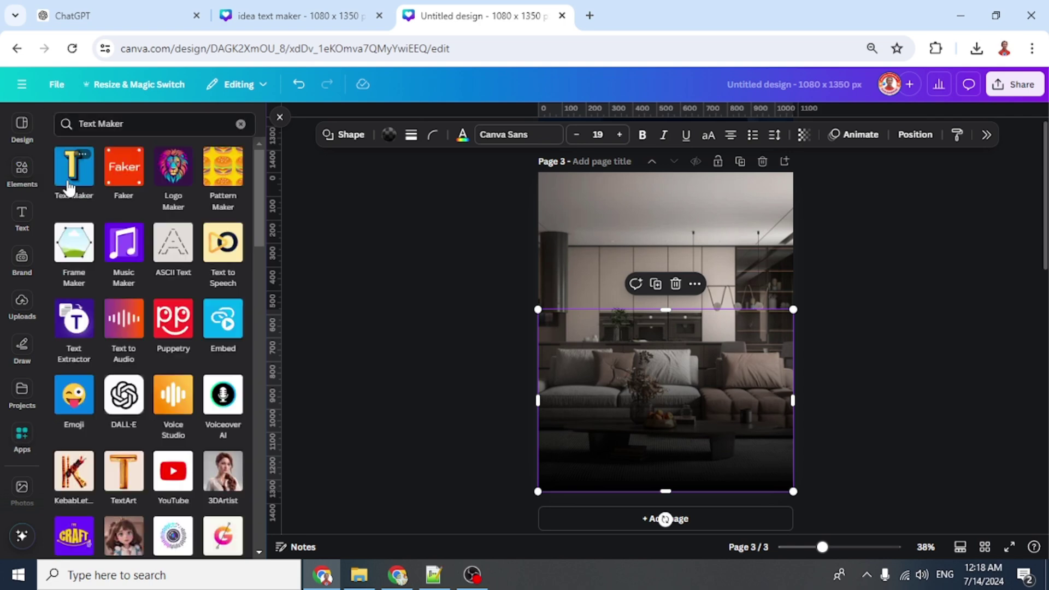
left_click(68, 183)
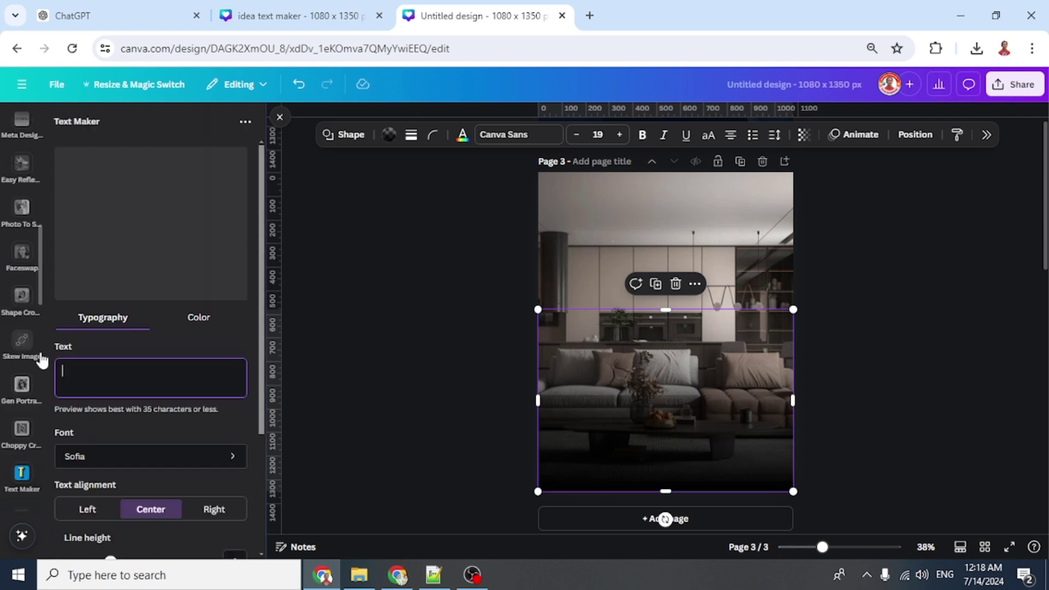
type("HOME")
key("Return")
type("DECORATION")
scroll(237, 476, "down", 3)
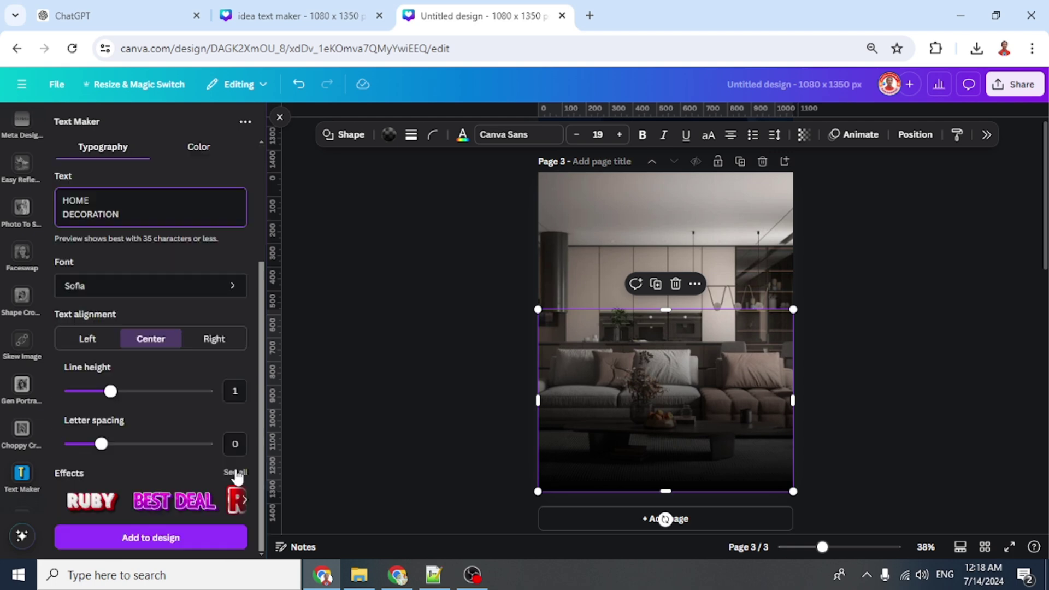
left_click(236, 472)
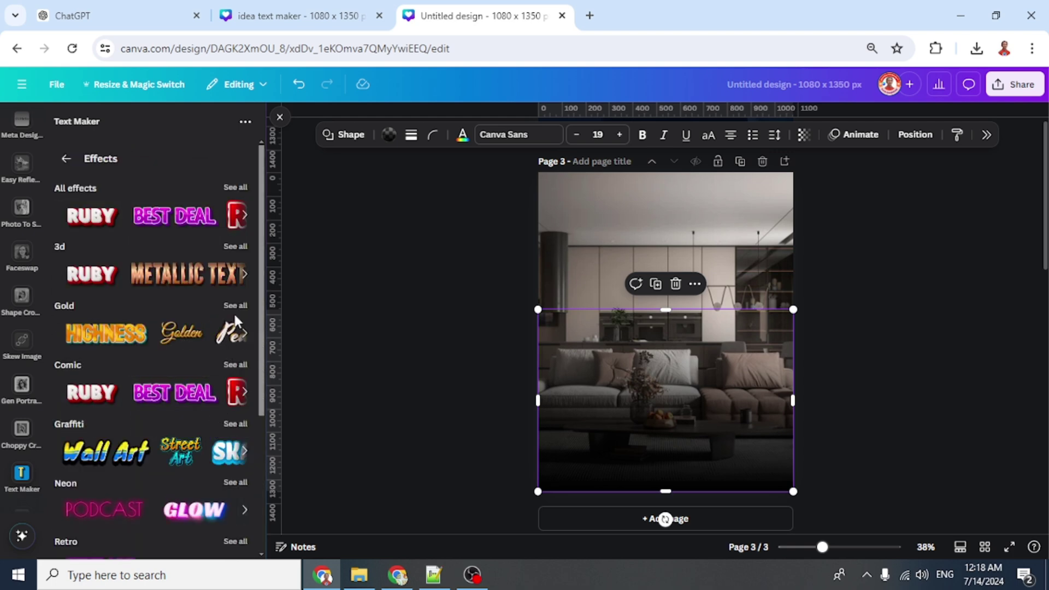
left_click(234, 307)
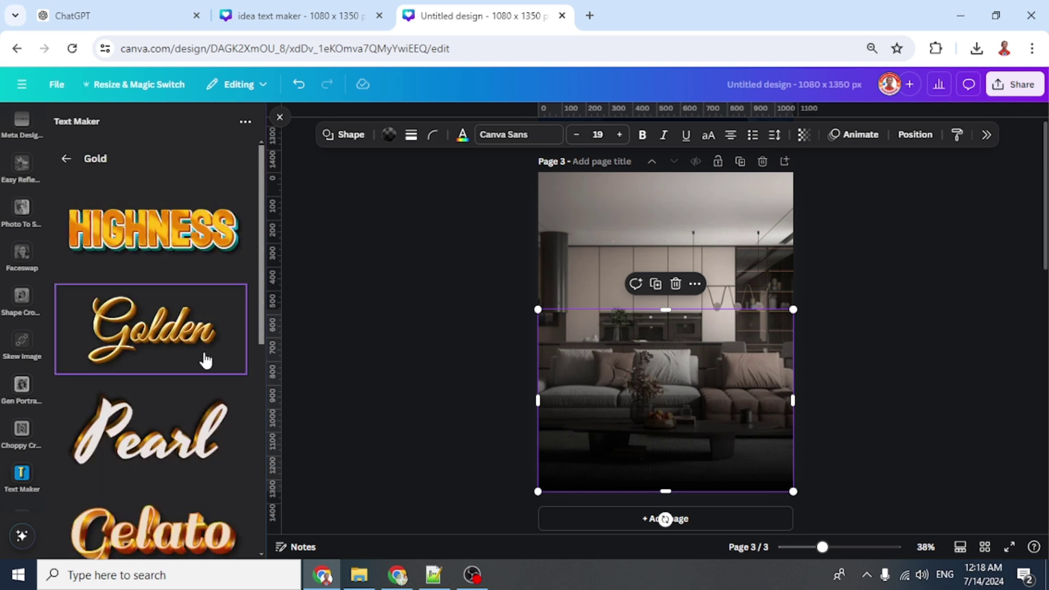
left_click(177, 449)
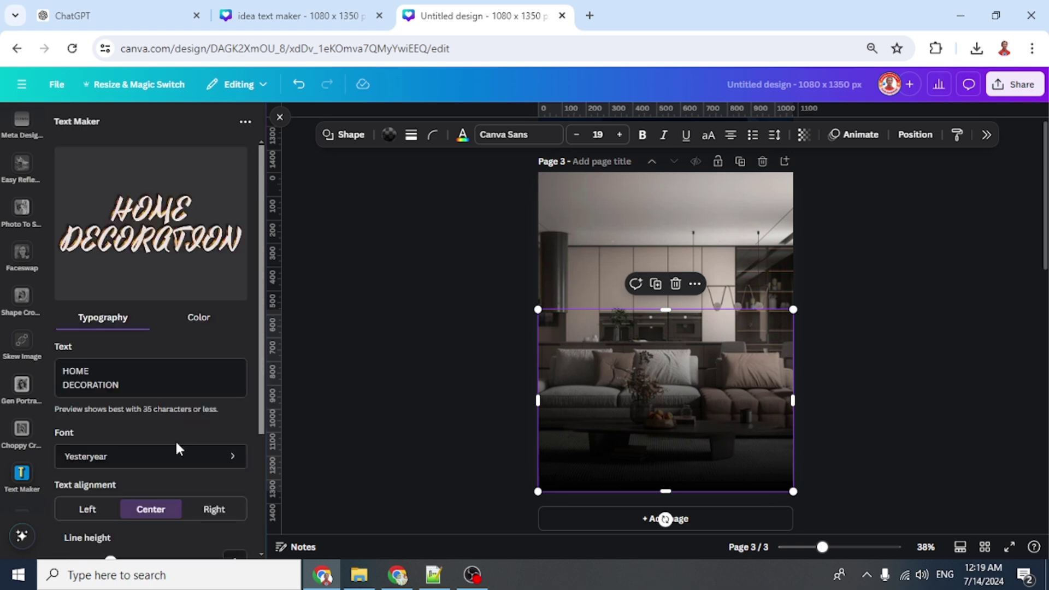
Step: Switch the text font to Aboreto and check its fill colour settings
left_click(200, 463)
scroll(198, 458, "down", 10)
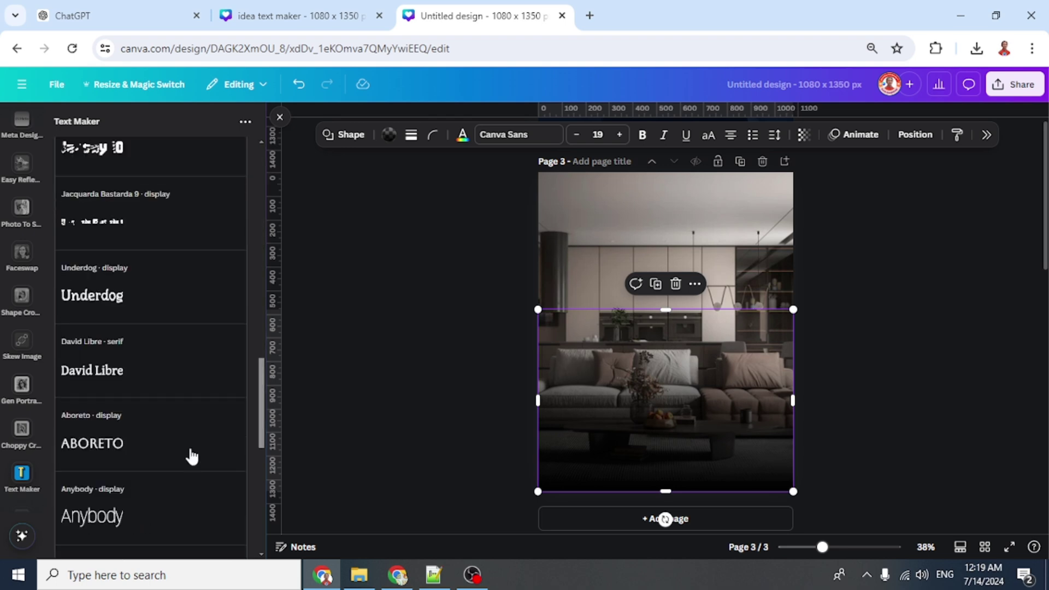
left_click(125, 448)
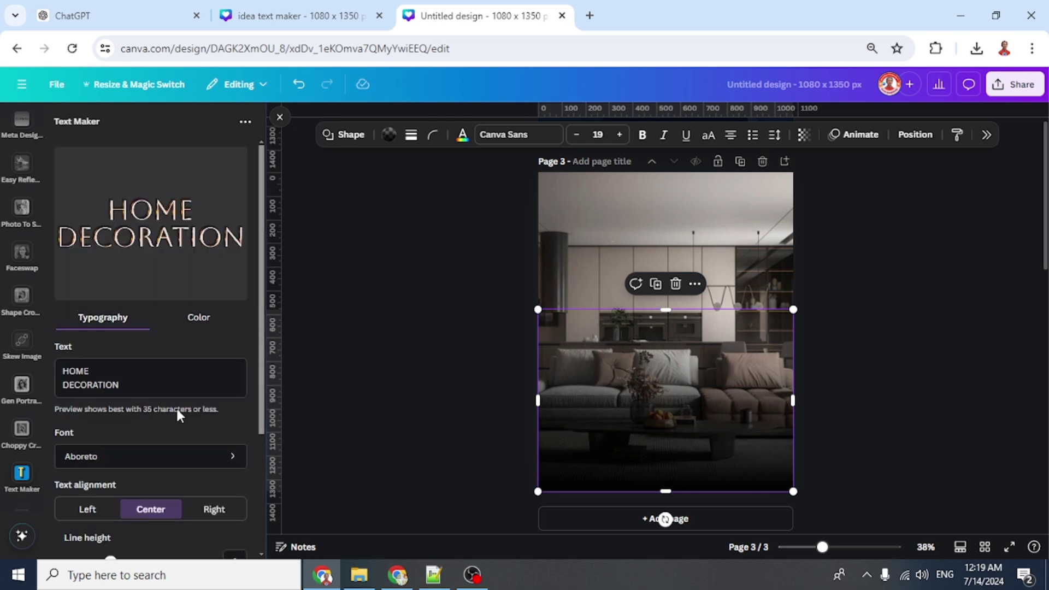
scroll(177, 410, "down", 1)
left_click(200, 301)
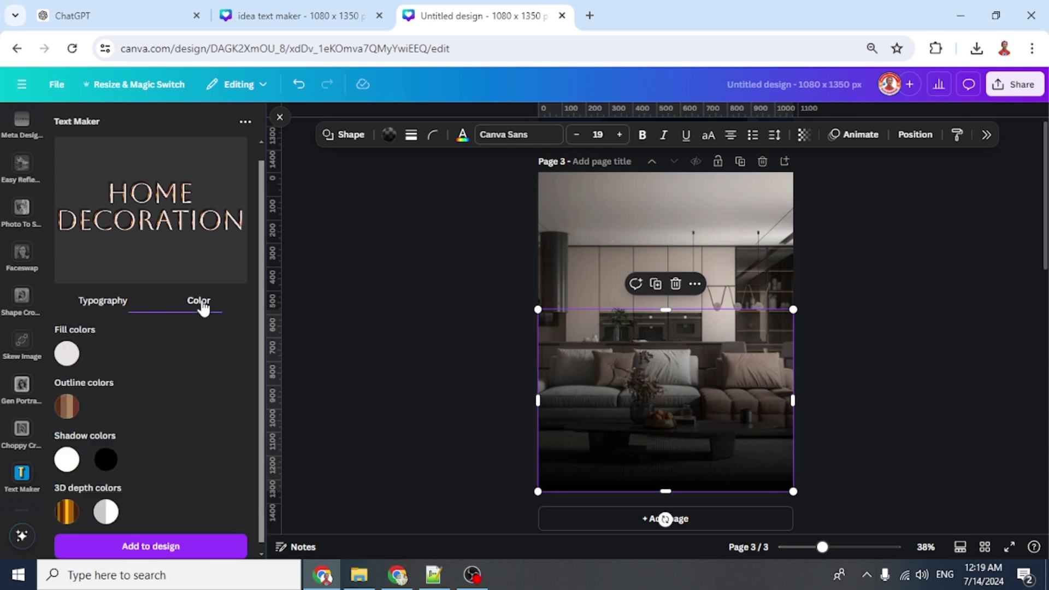
left_click(66, 354)
left_click(143, 355)
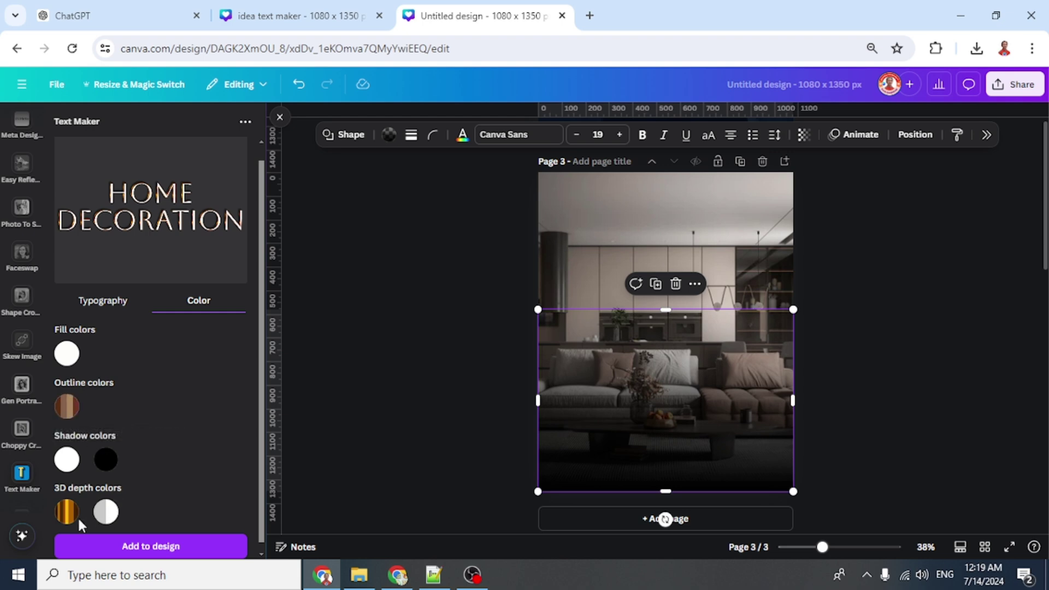
scroll(185, 473, "down", 1)
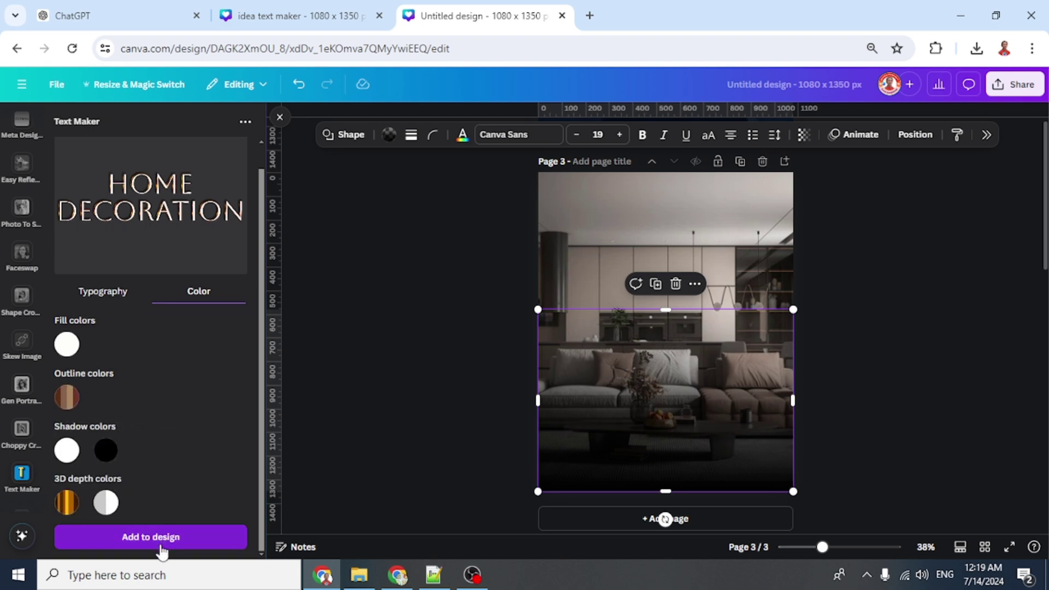